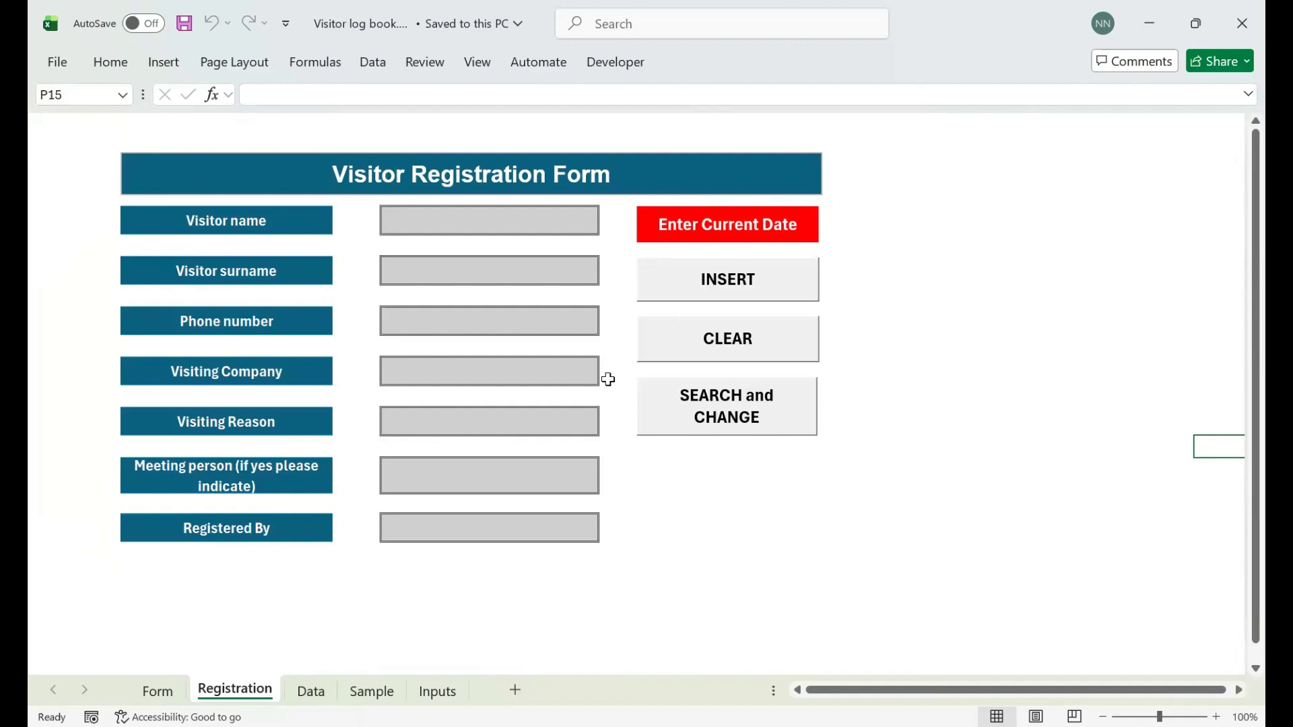
- Point out the form's input column and its Visitor name and surname rows
drag(502, 221, 459, 501)
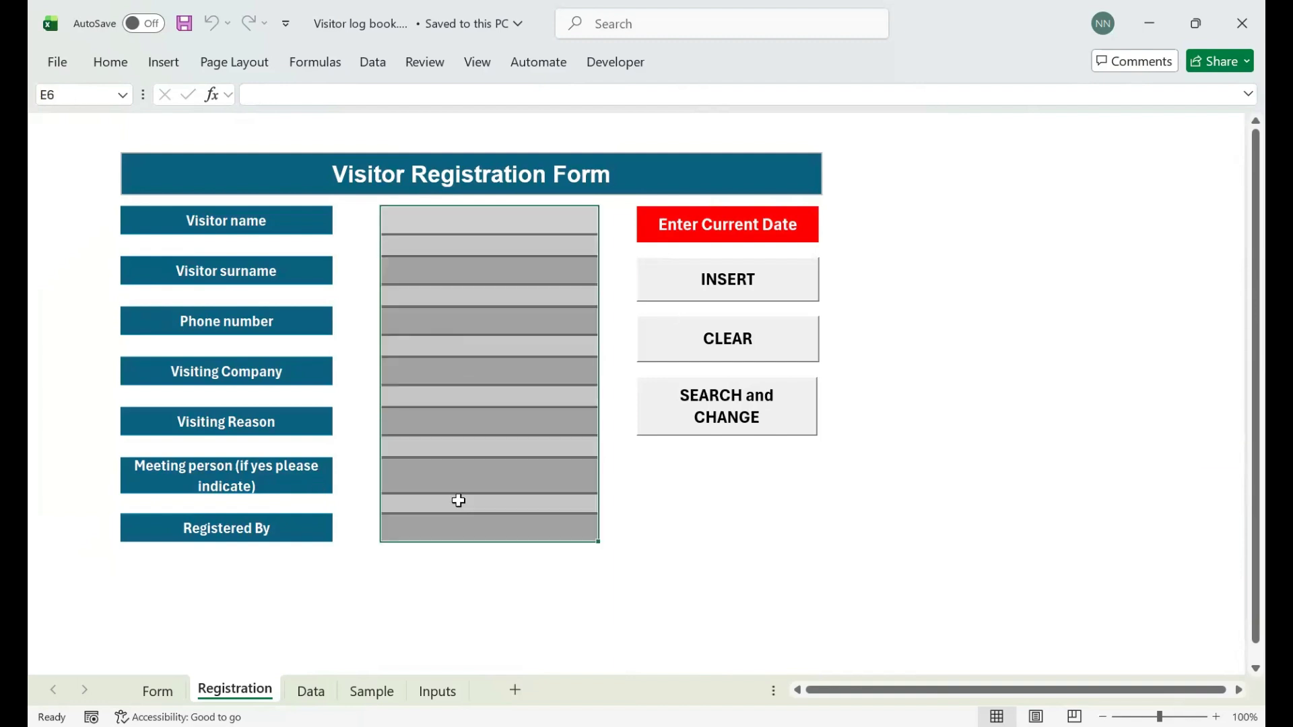
click(1117, 364)
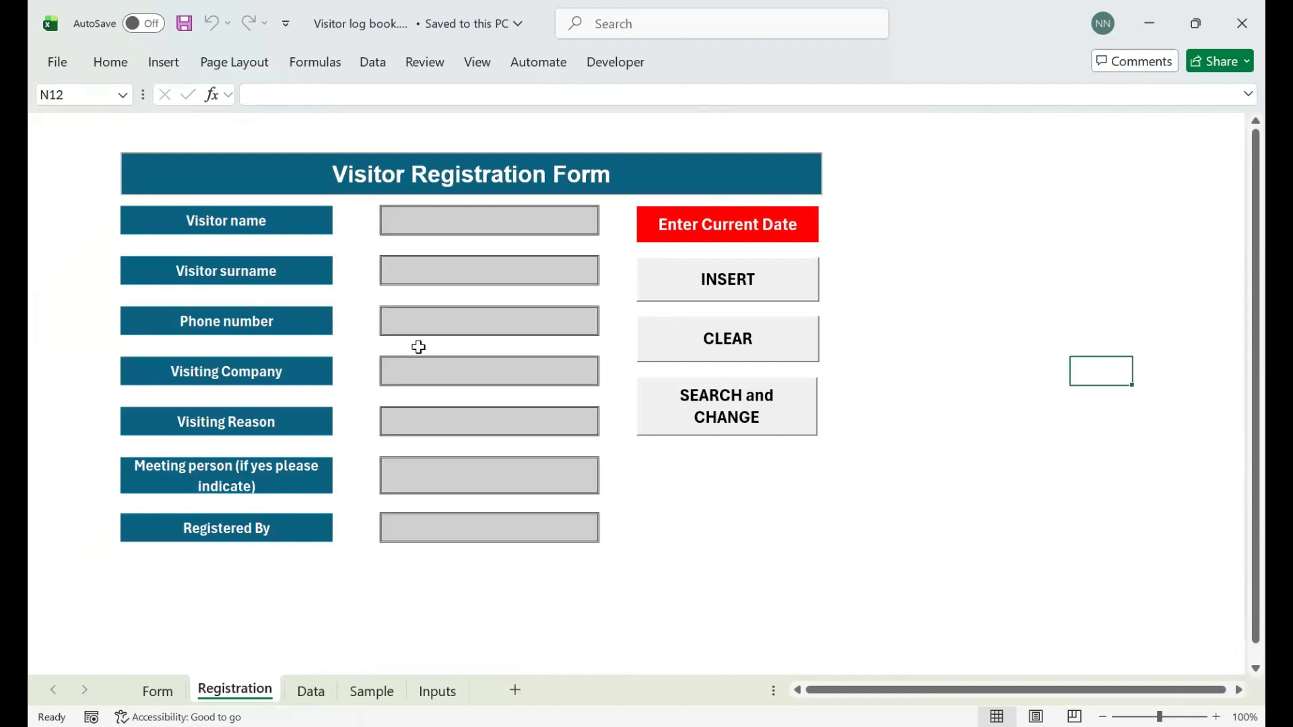
click(232, 217)
drag(356, 223, 478, 226)
drag(268, 275, 472, 273)
- Step through the name, surname, phone and company input boxes, then mark the whole input column
click(442, 223)
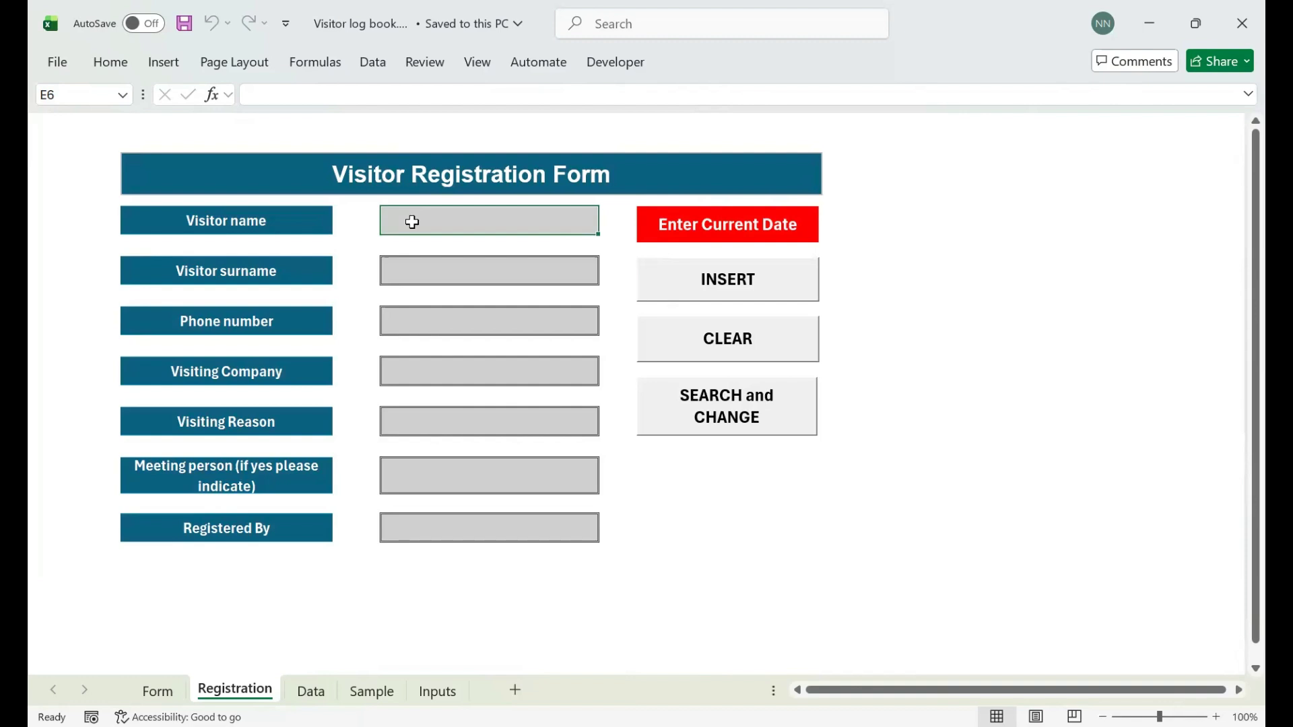
click(281, 225)
click(421, 230)
click(414, 278)
click(434, 330)
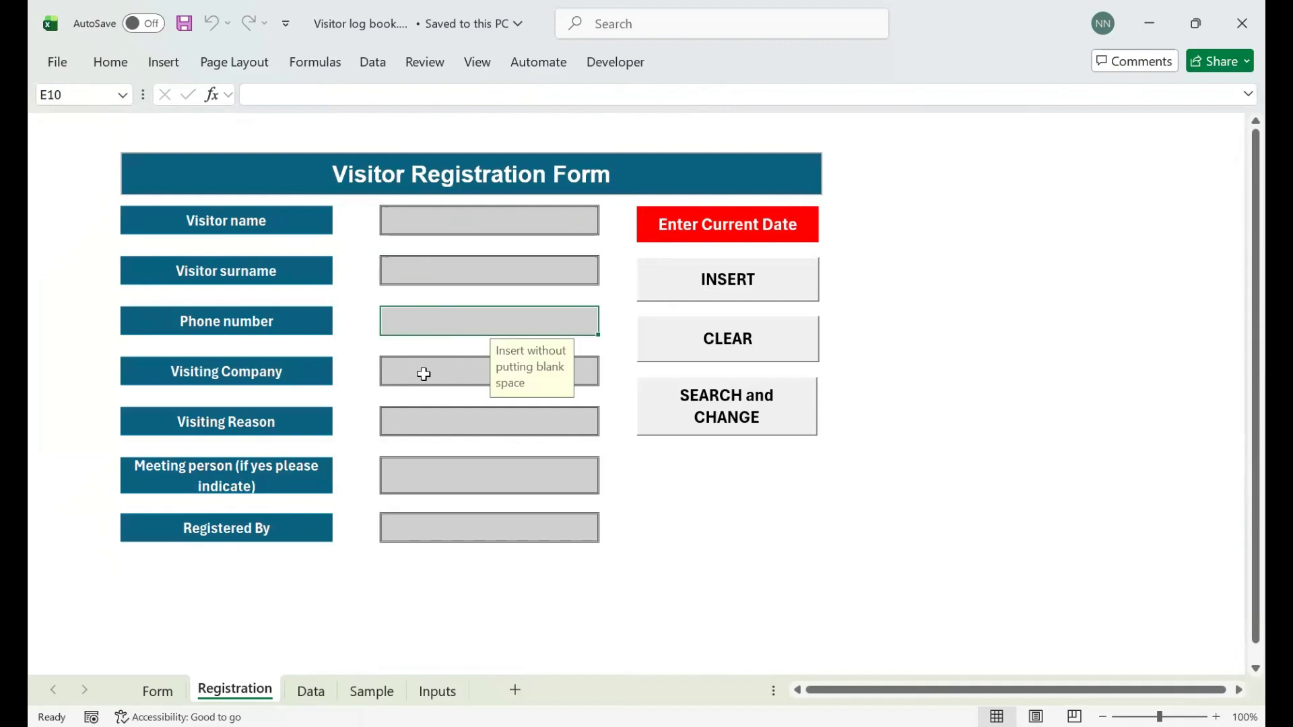
click(424, 374)
drag(427, 213, 443, 488)
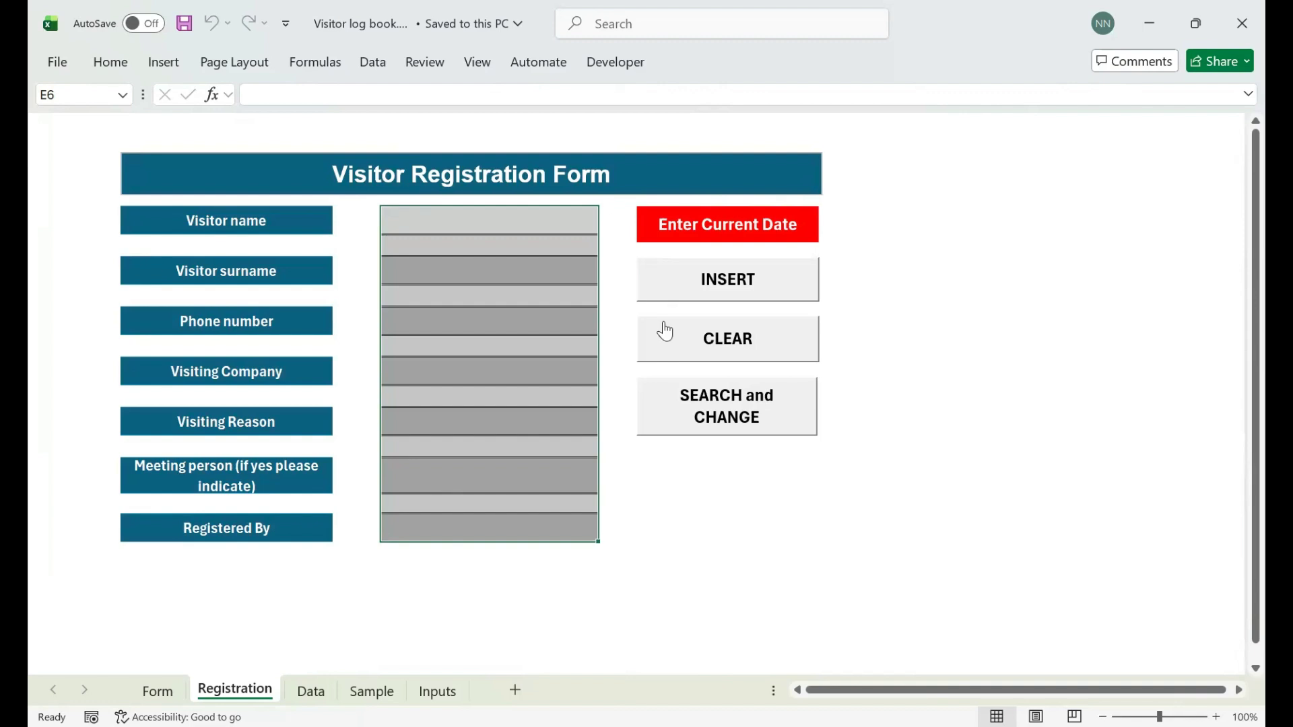
click(1027, 324)
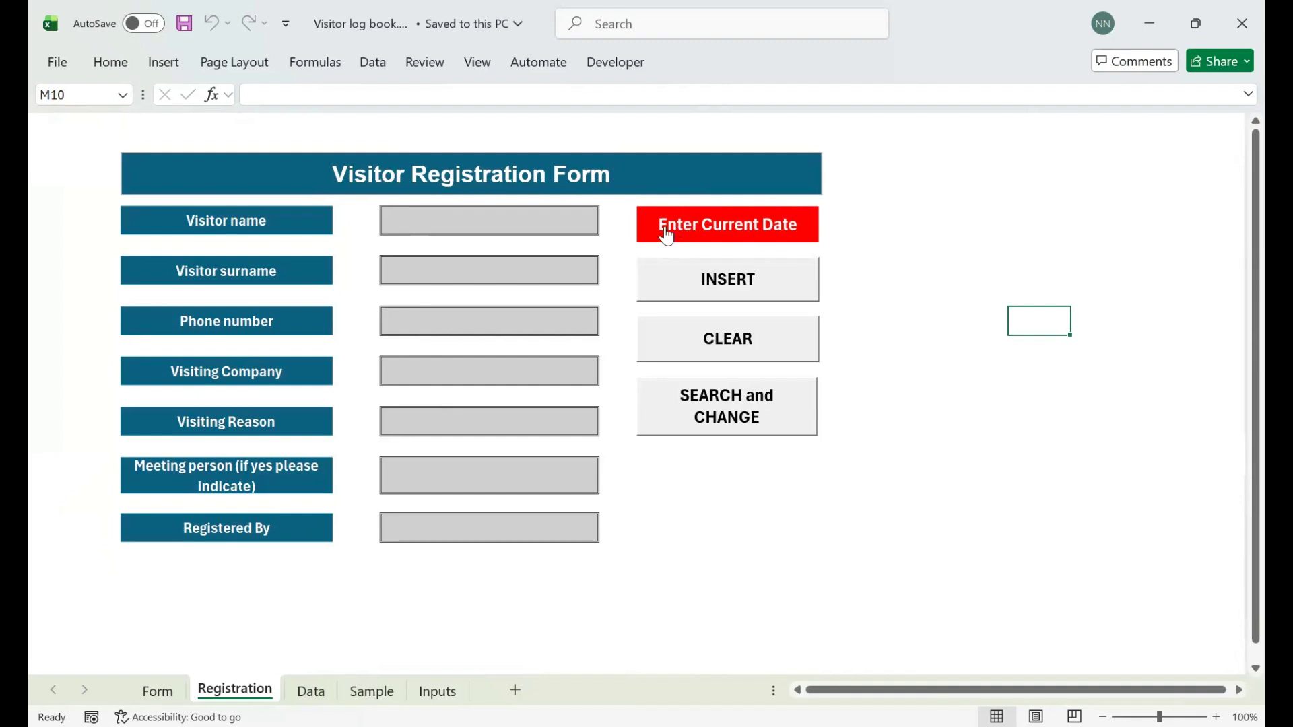
- Stamp today's date for the new visitor and close the 'Date Entered.' message
click(711, 223)
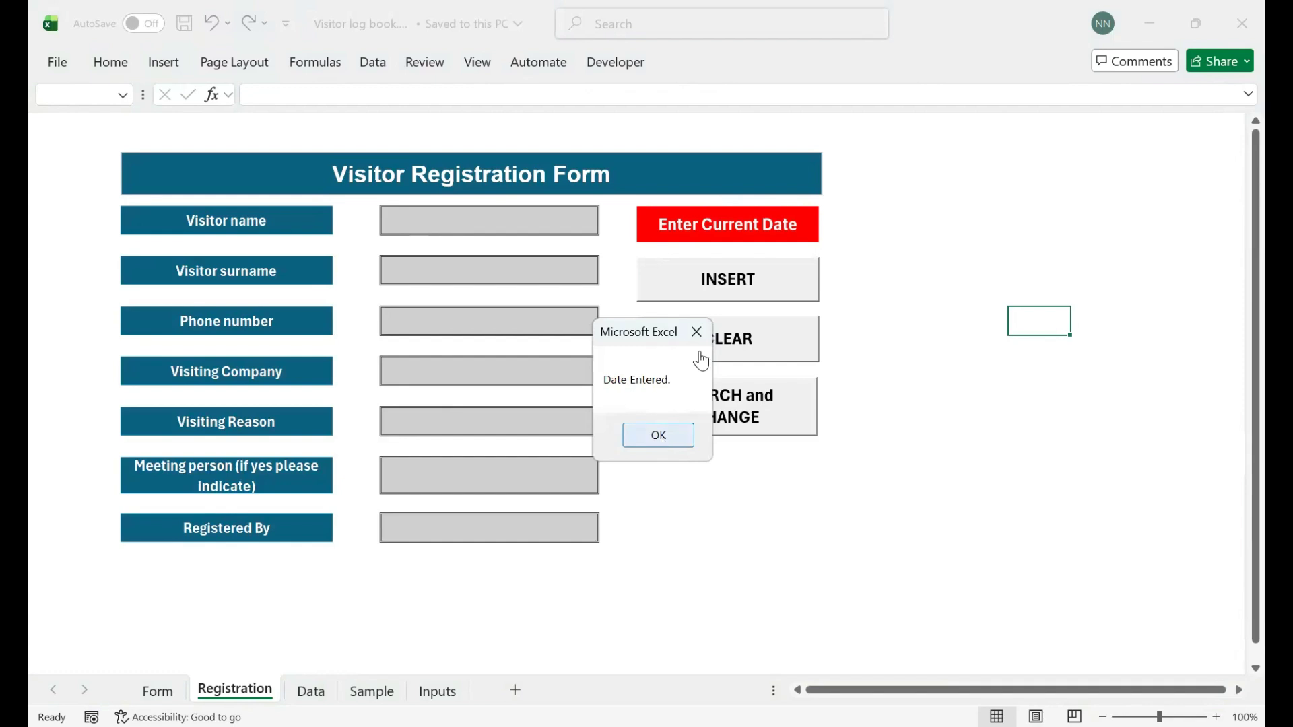
key(Return)
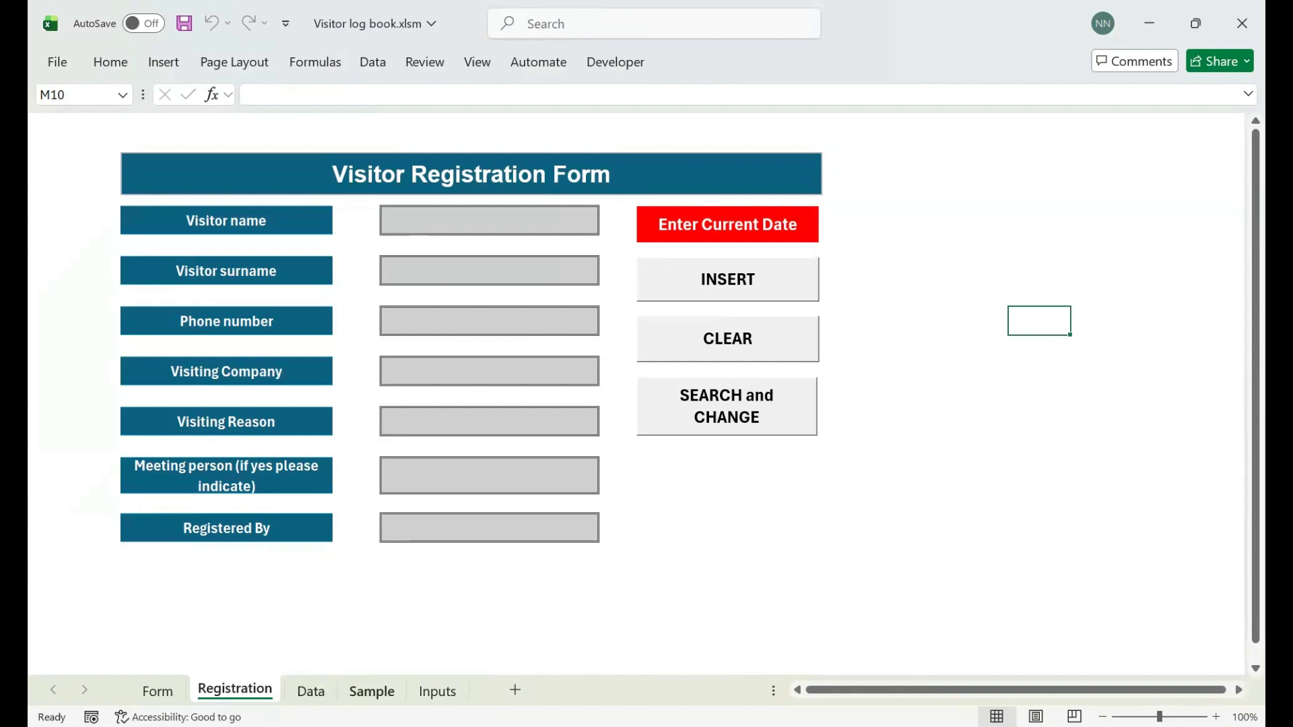
click(311, 691)
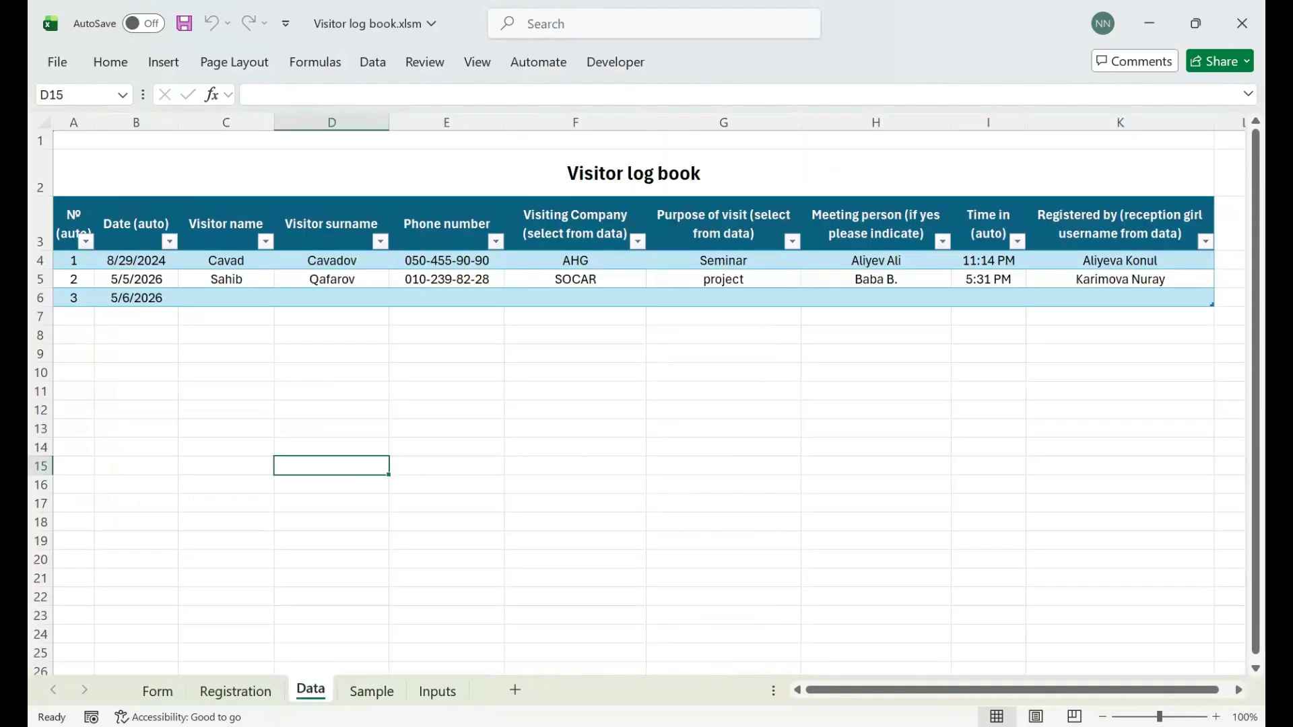
click(41, 299)
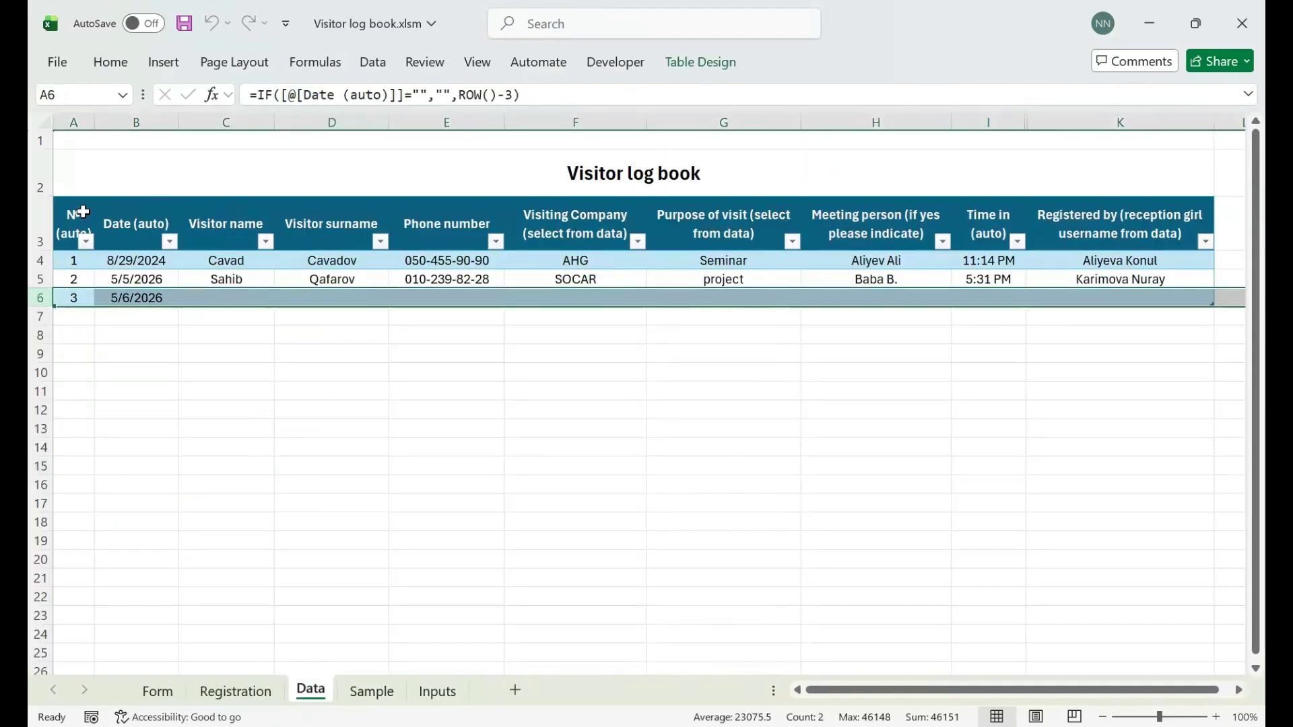
drag(75, 213, 1016, 292)
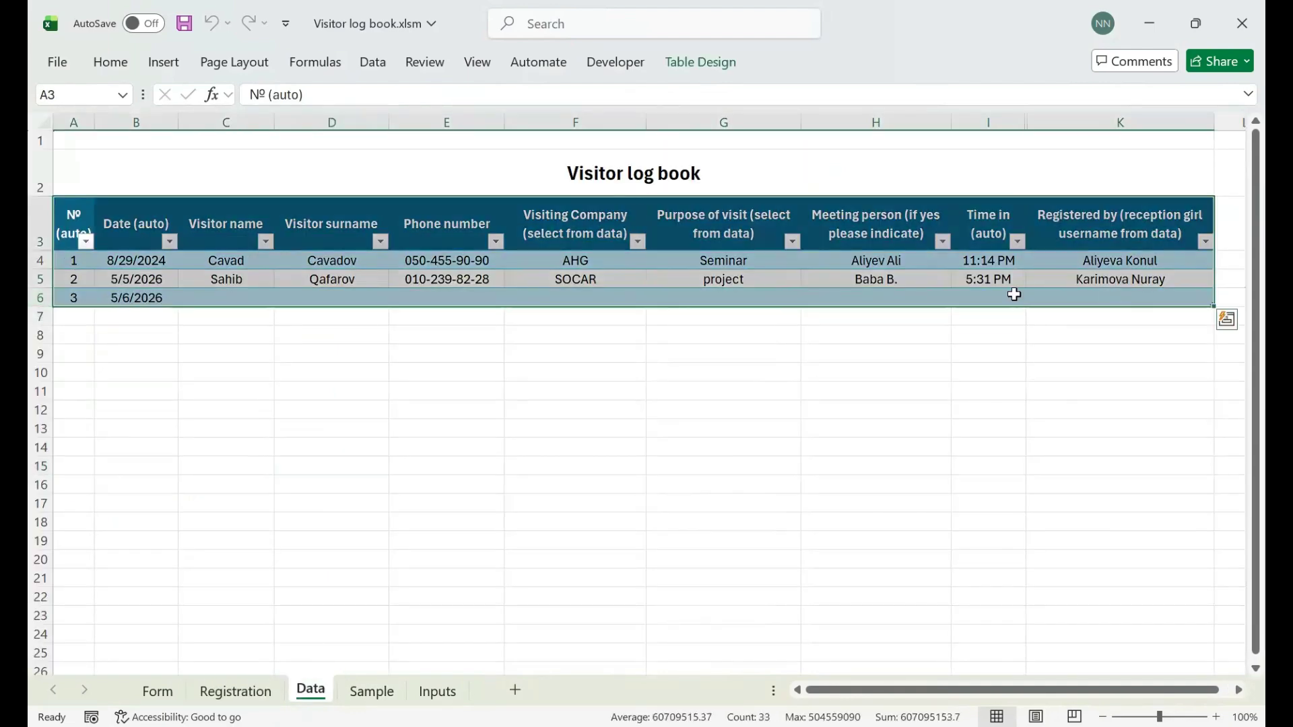
click(40, 298)
drag(40, 316, 56, 465)
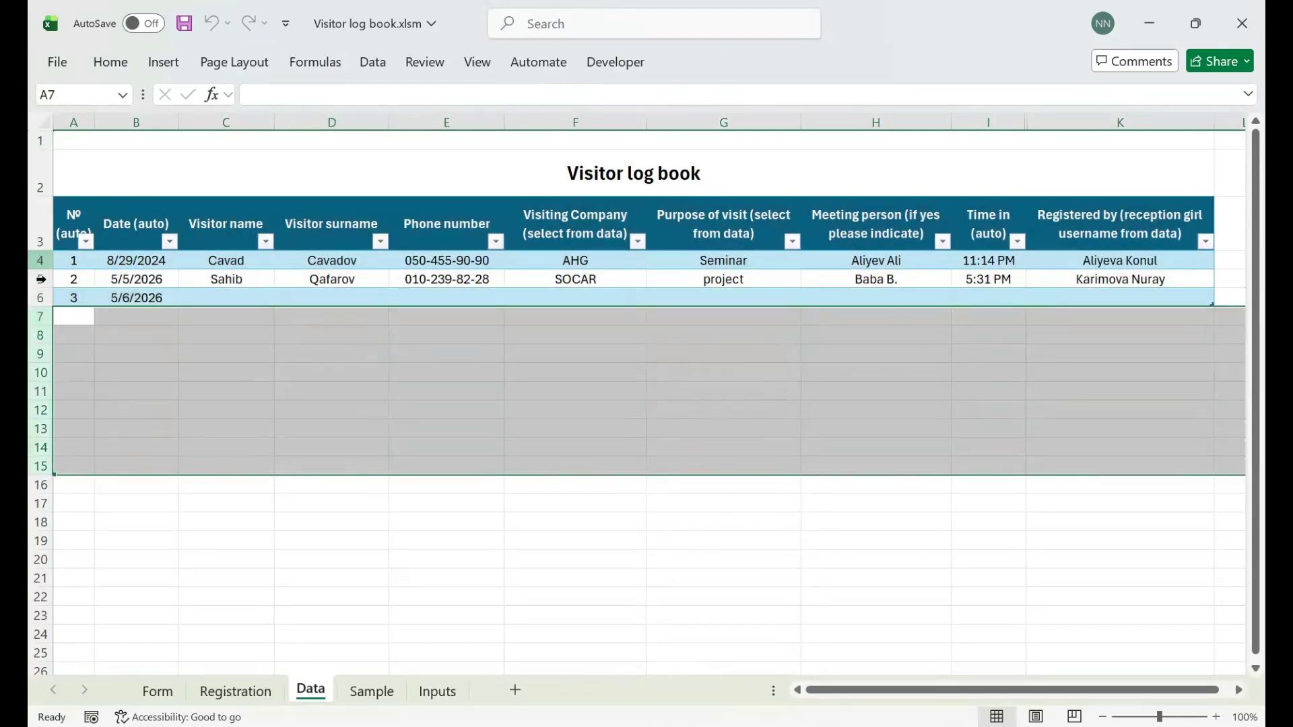
click(41, 298)
click(102, 301)
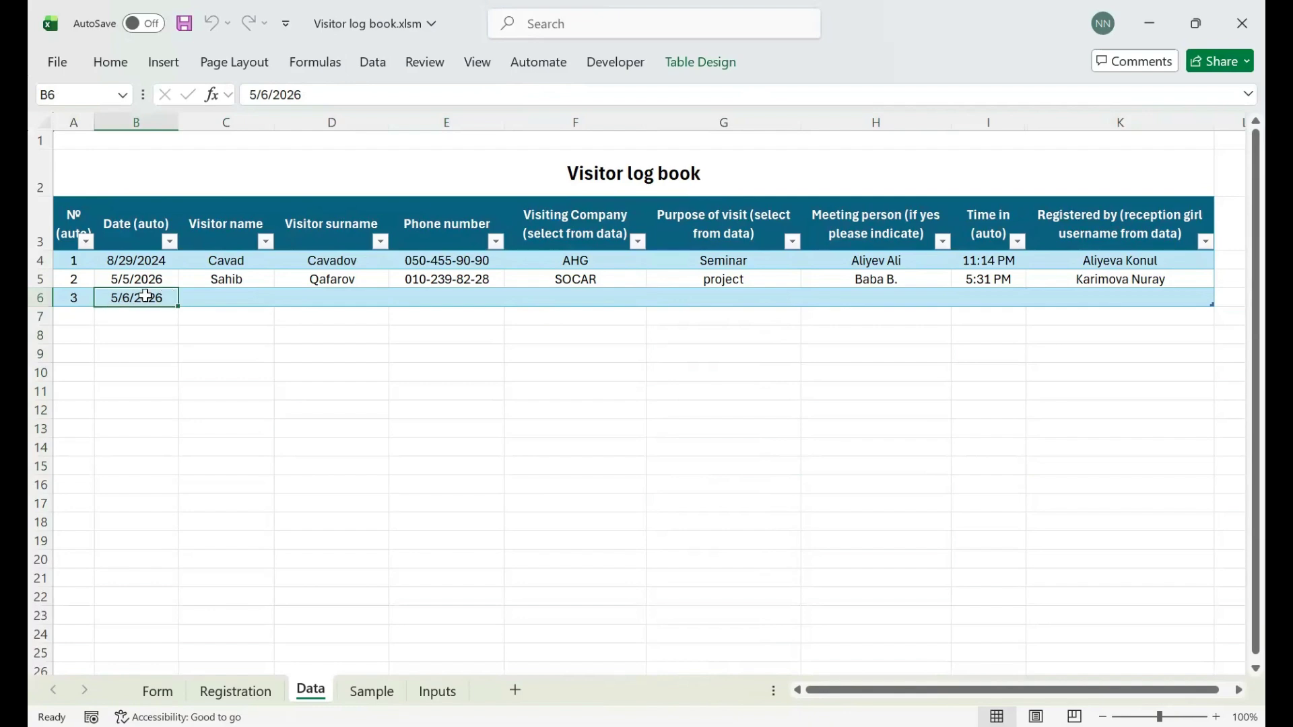
click(235, 691)
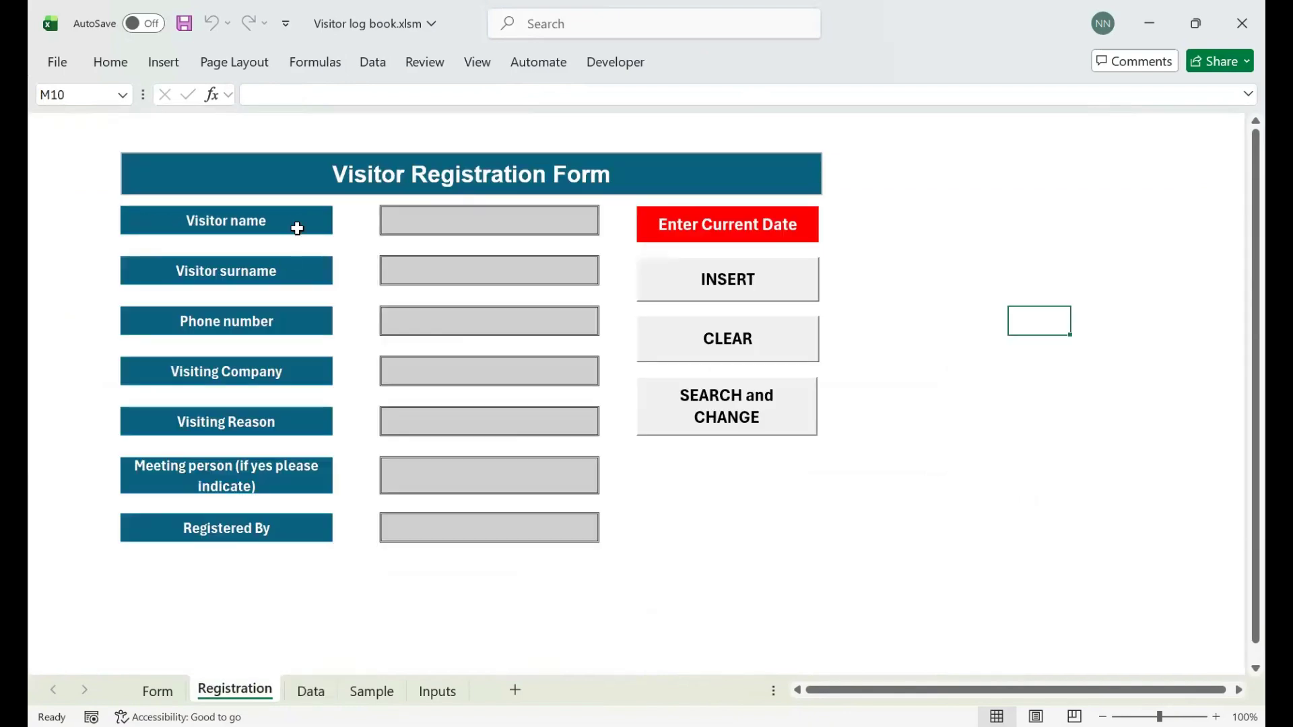
- Enter the visitor's first name in E6, surname in E8 and phone number in E10
click(452, 223)
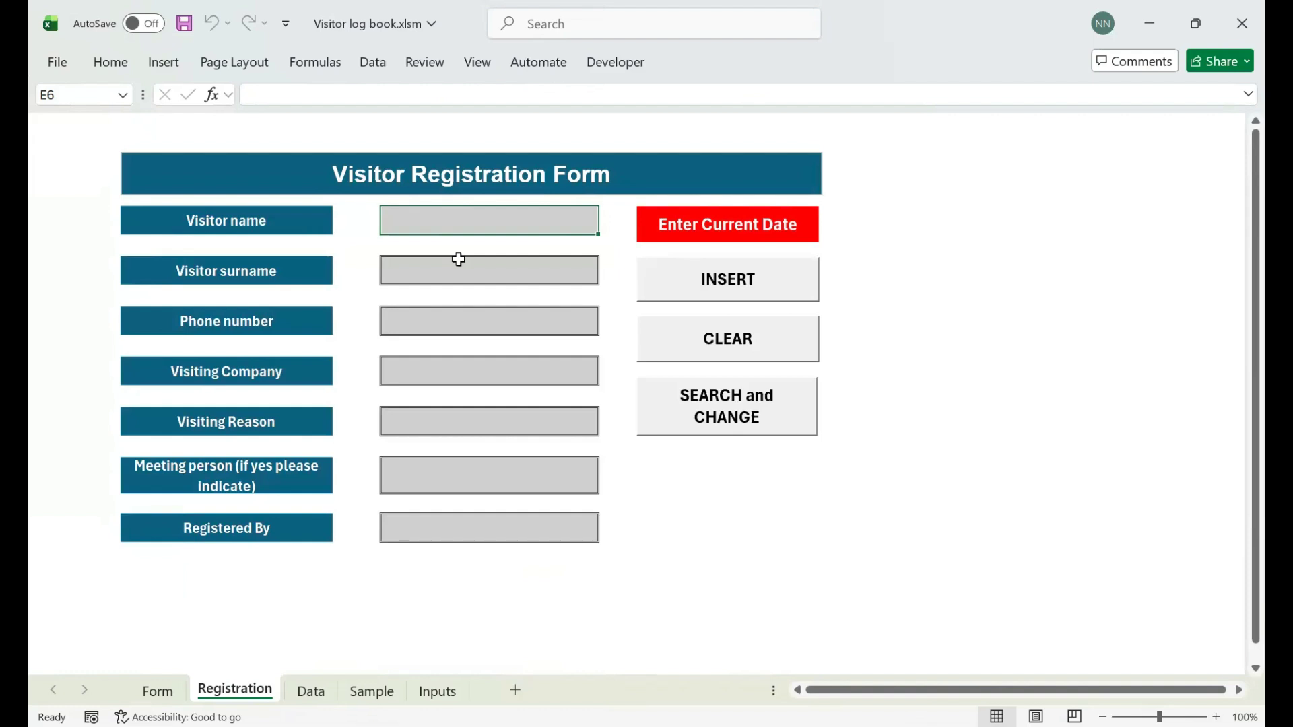
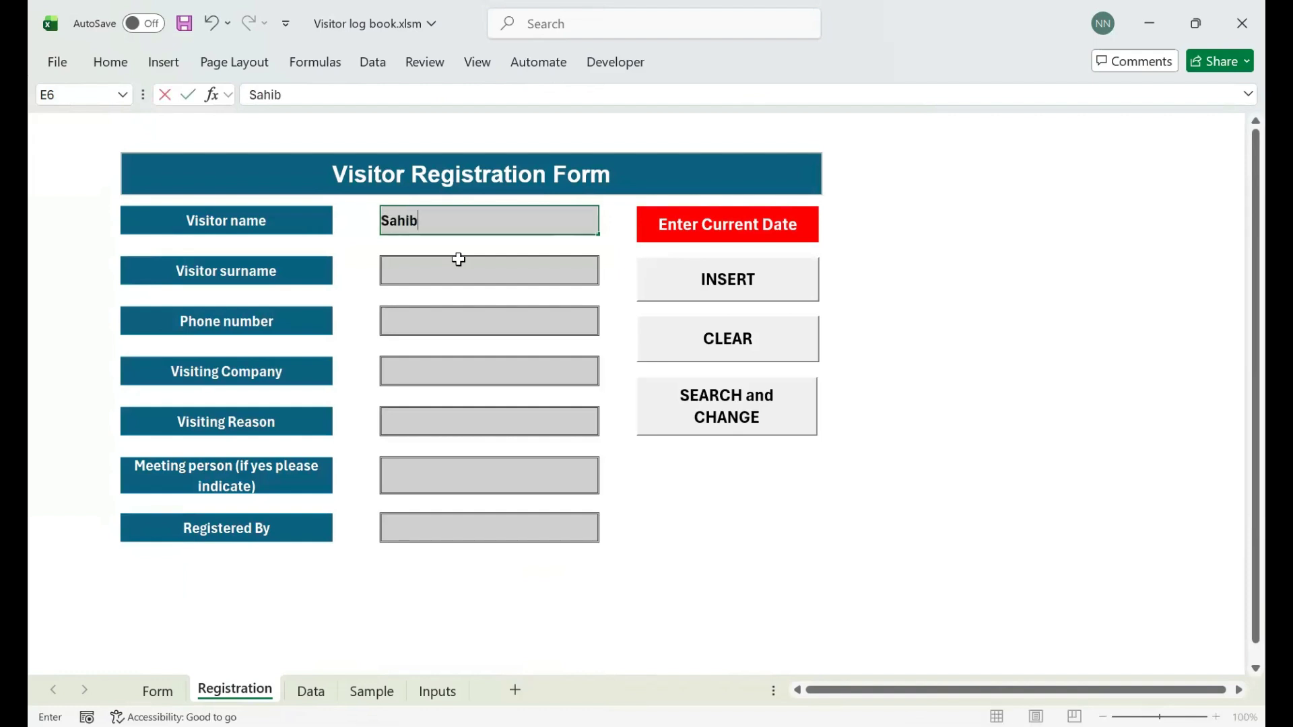
click(459, 260)
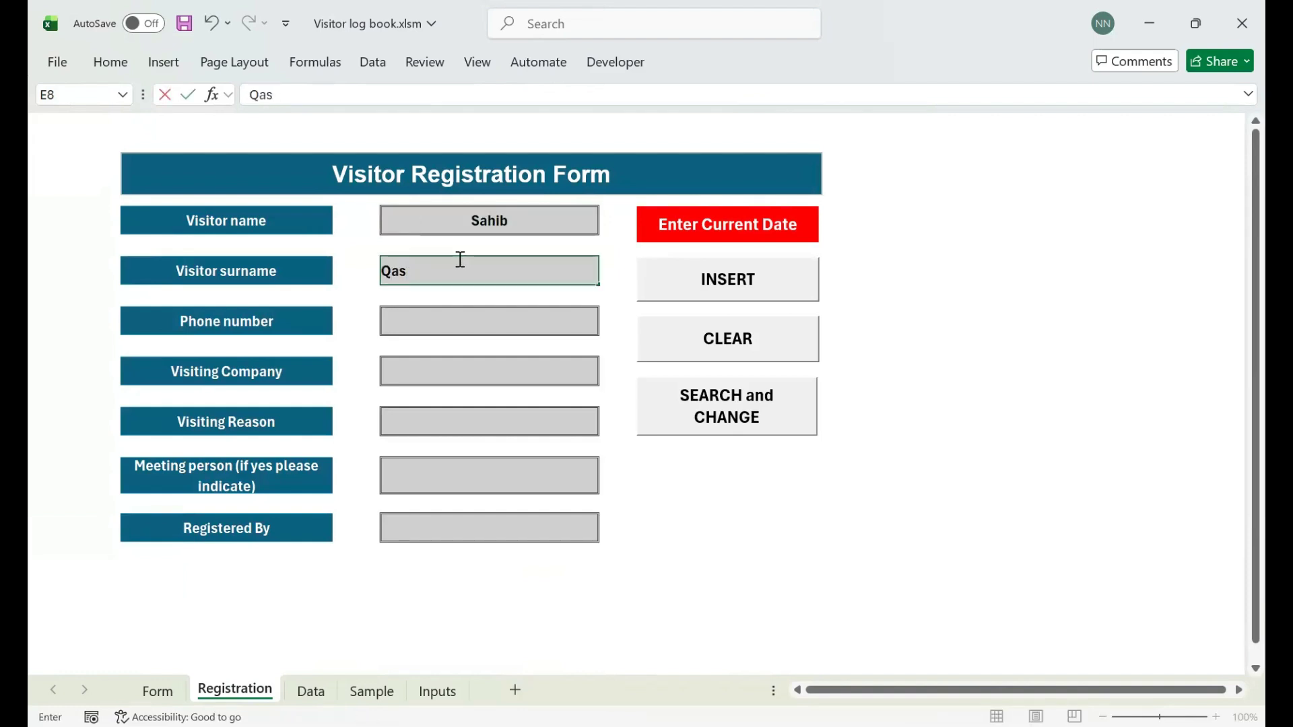
key(Return)
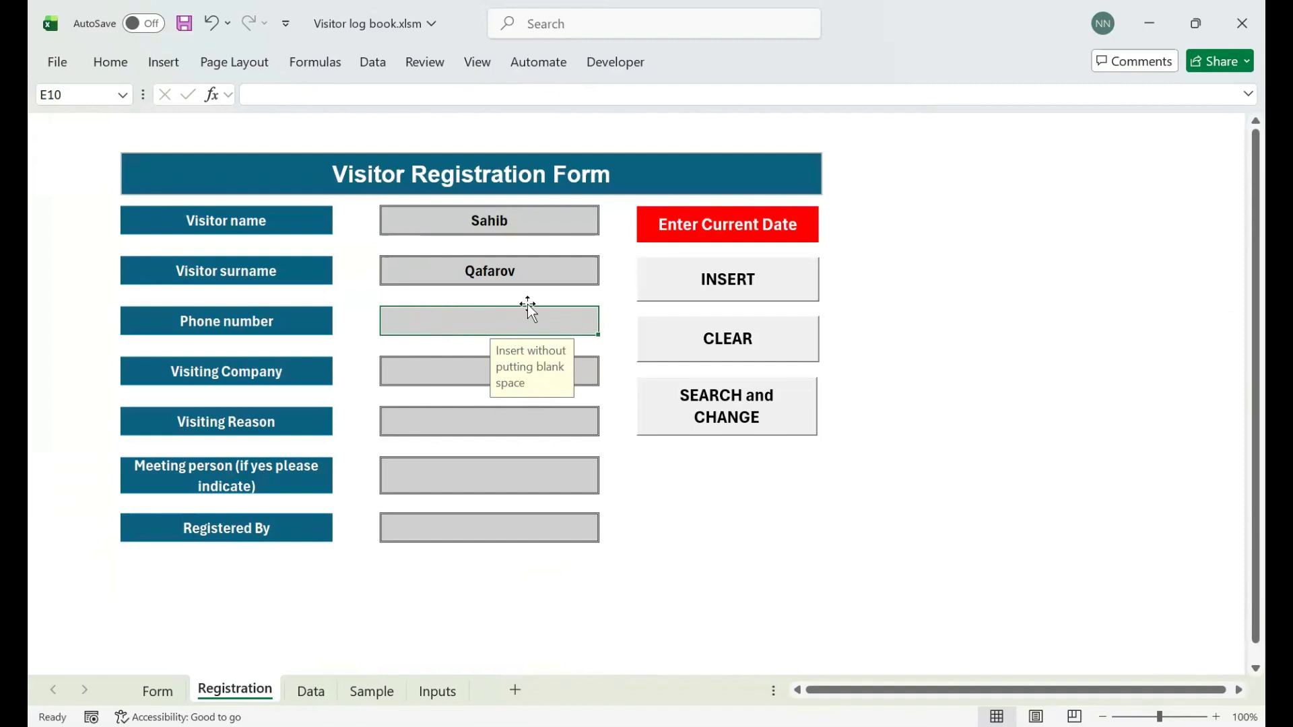
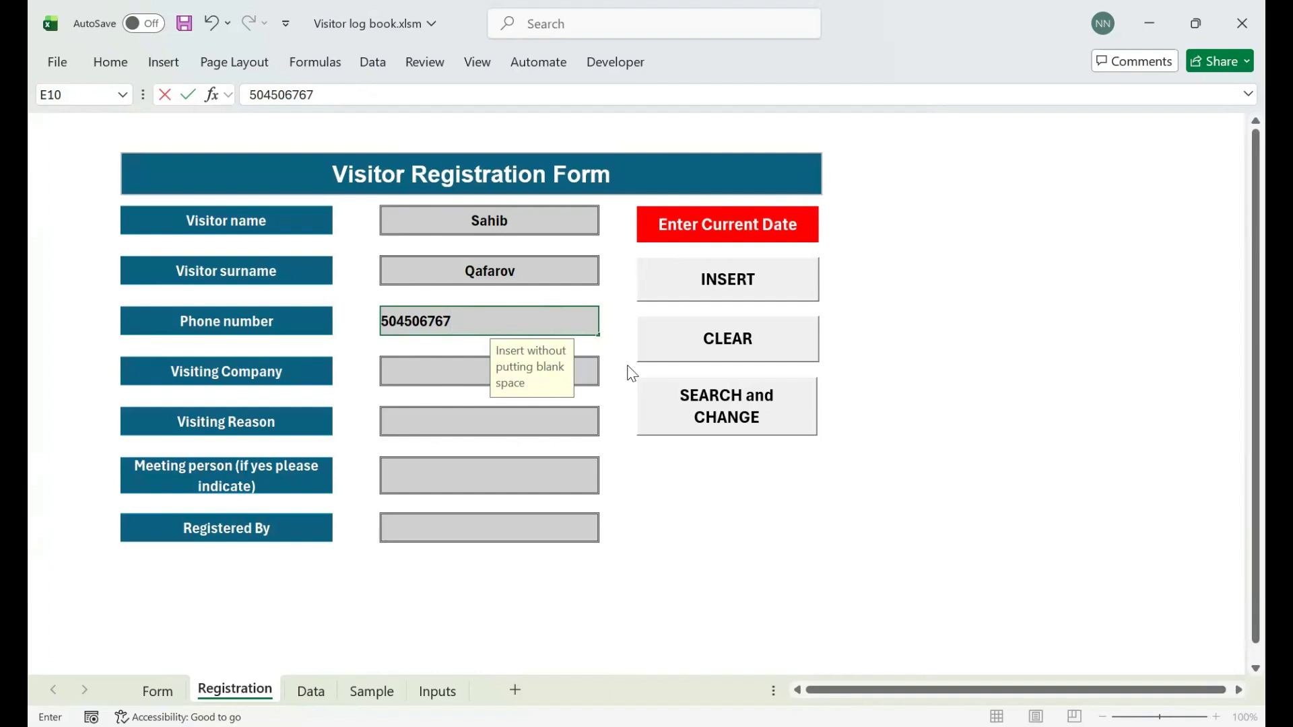
key(Return)
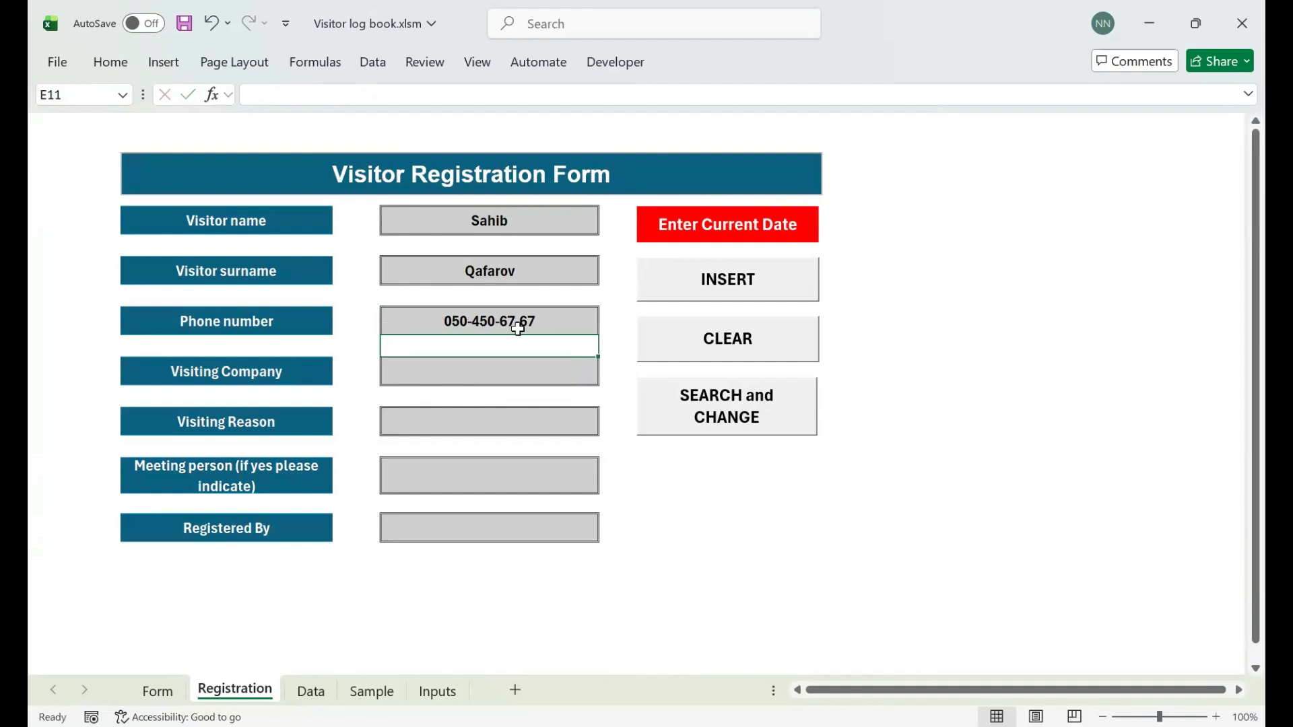
- Enter ABS MMC as company, Training as reason and the meeting person's name, then show the Registered By choices
key(Return)
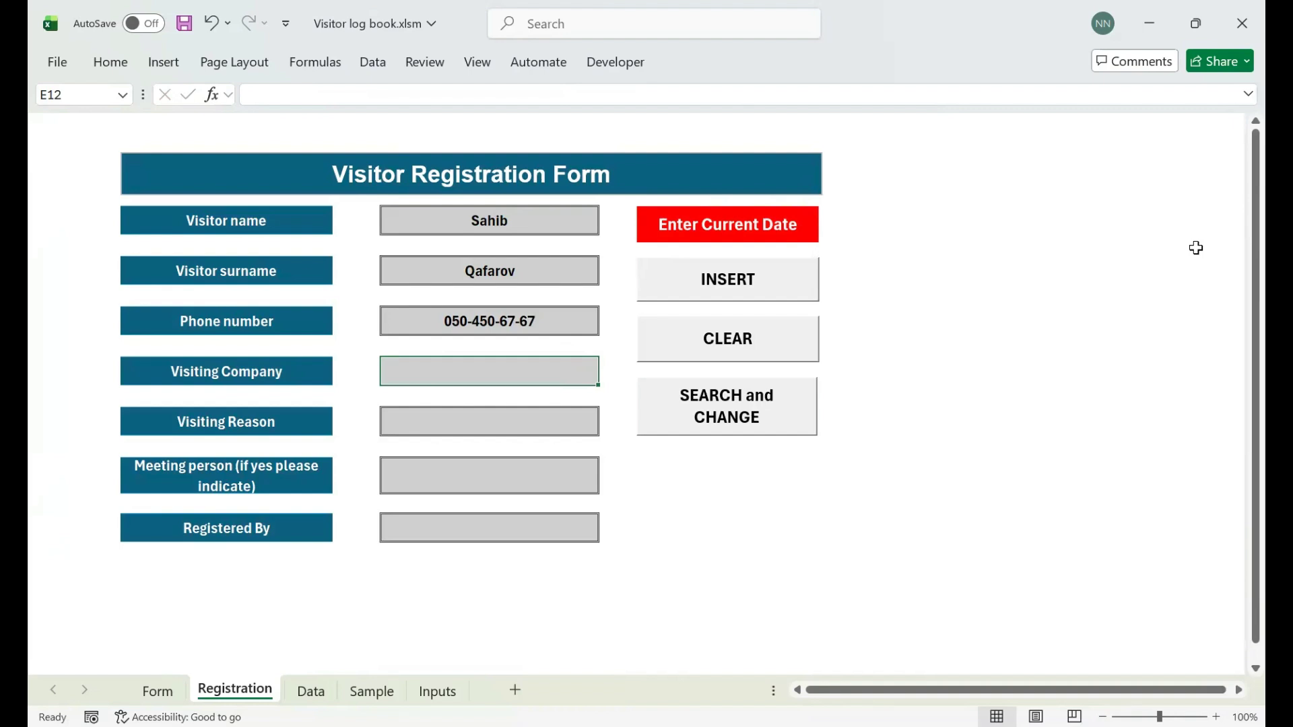
text(ABS)
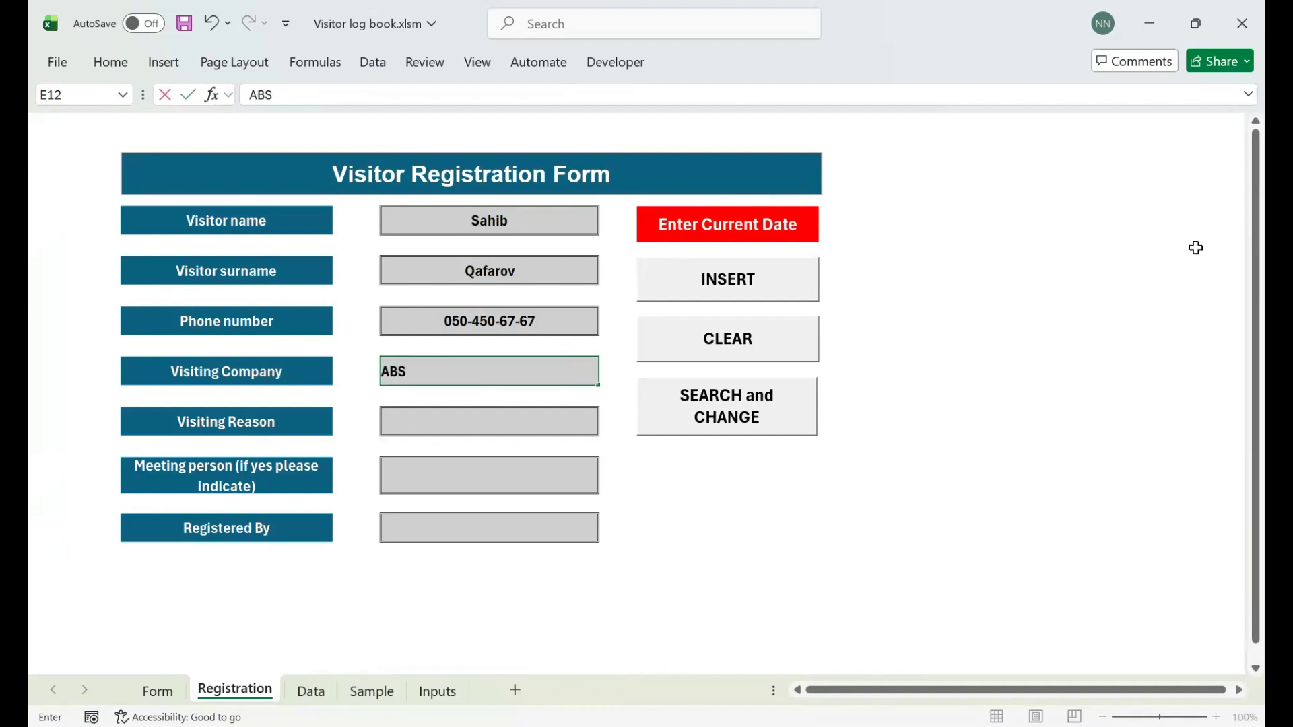
text( MMC)
key(Return)
key(Return)
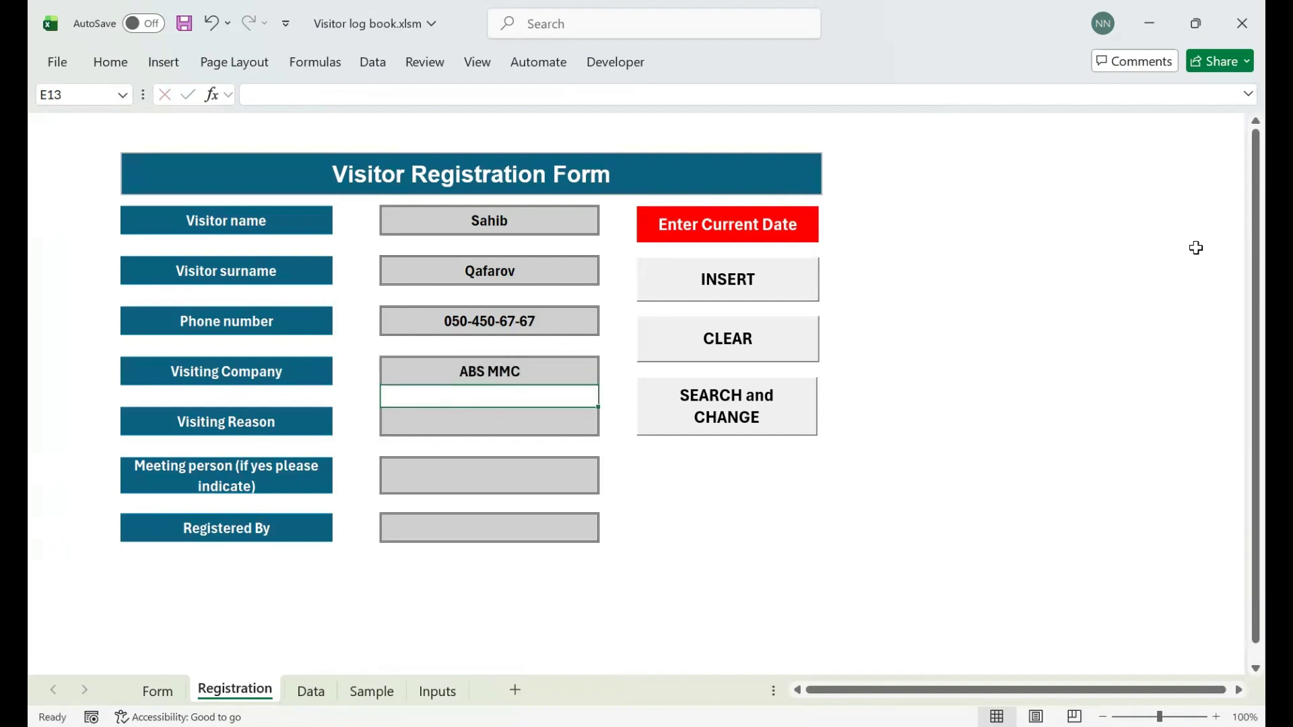
text(Training)
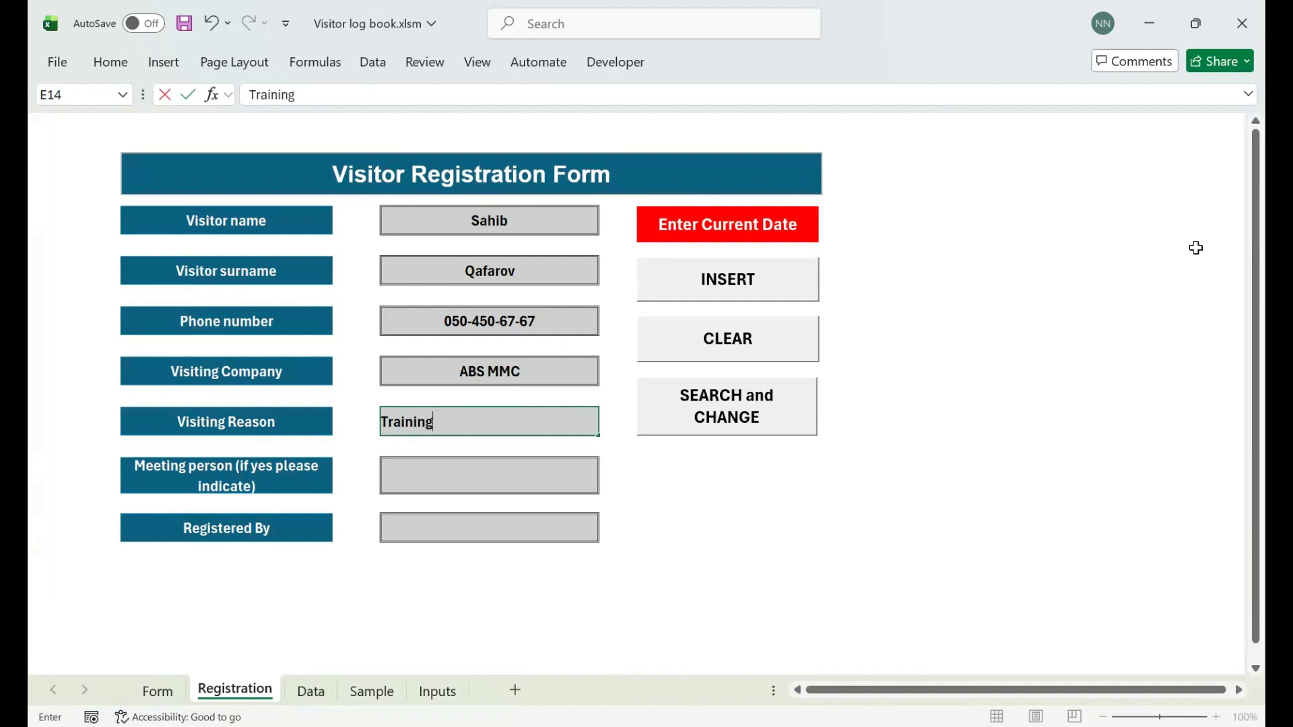
key(Return)
key(Return)
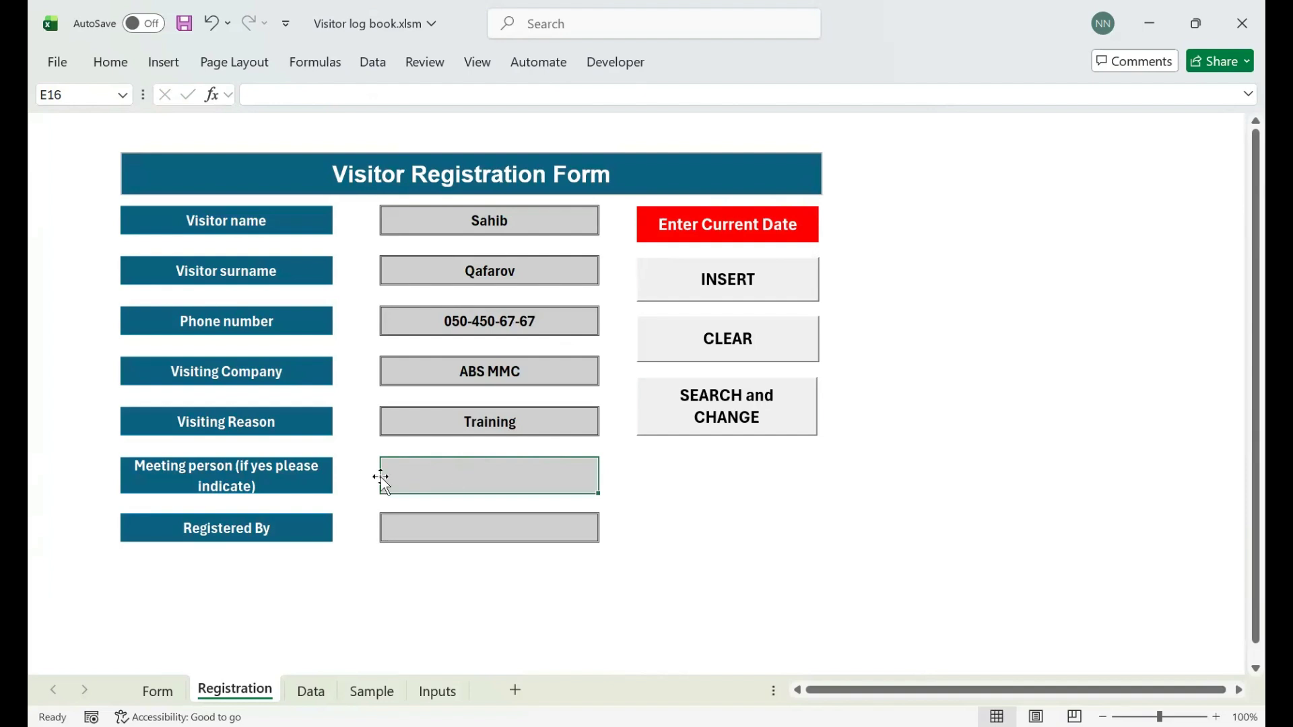
text(Kamran M)
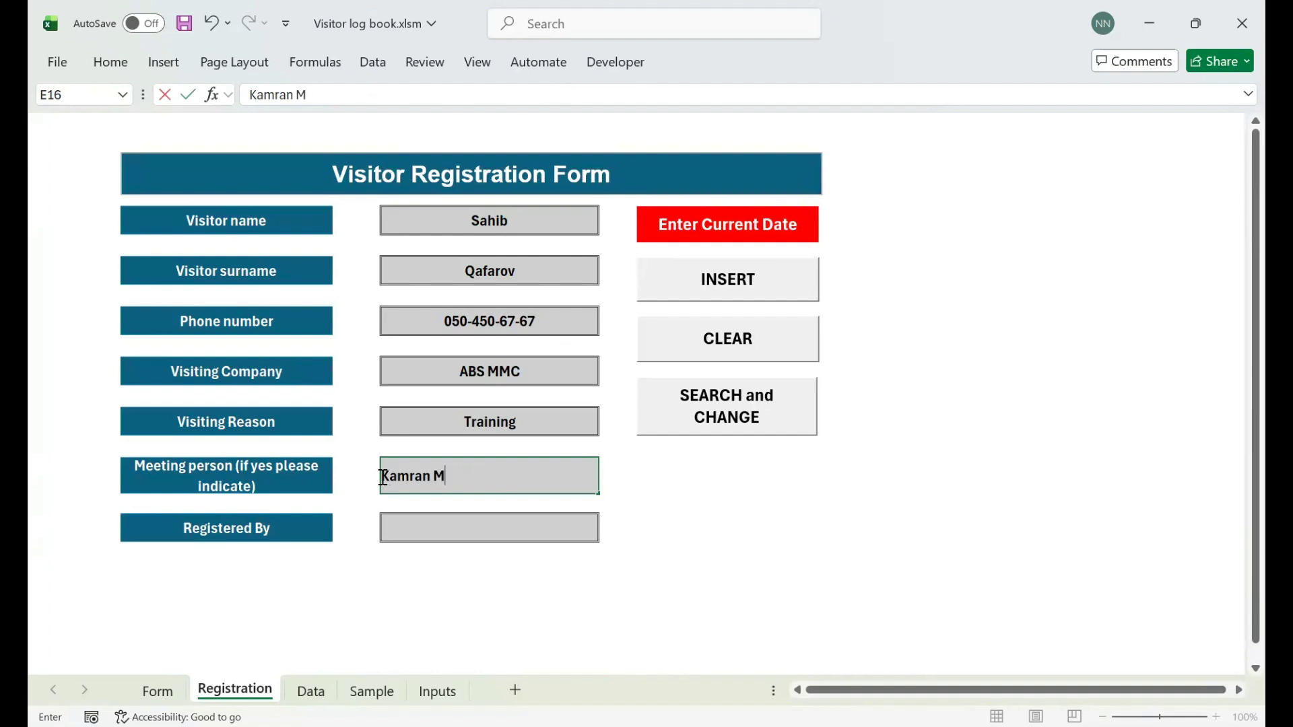
text(.)
key(Return)
key(Return)
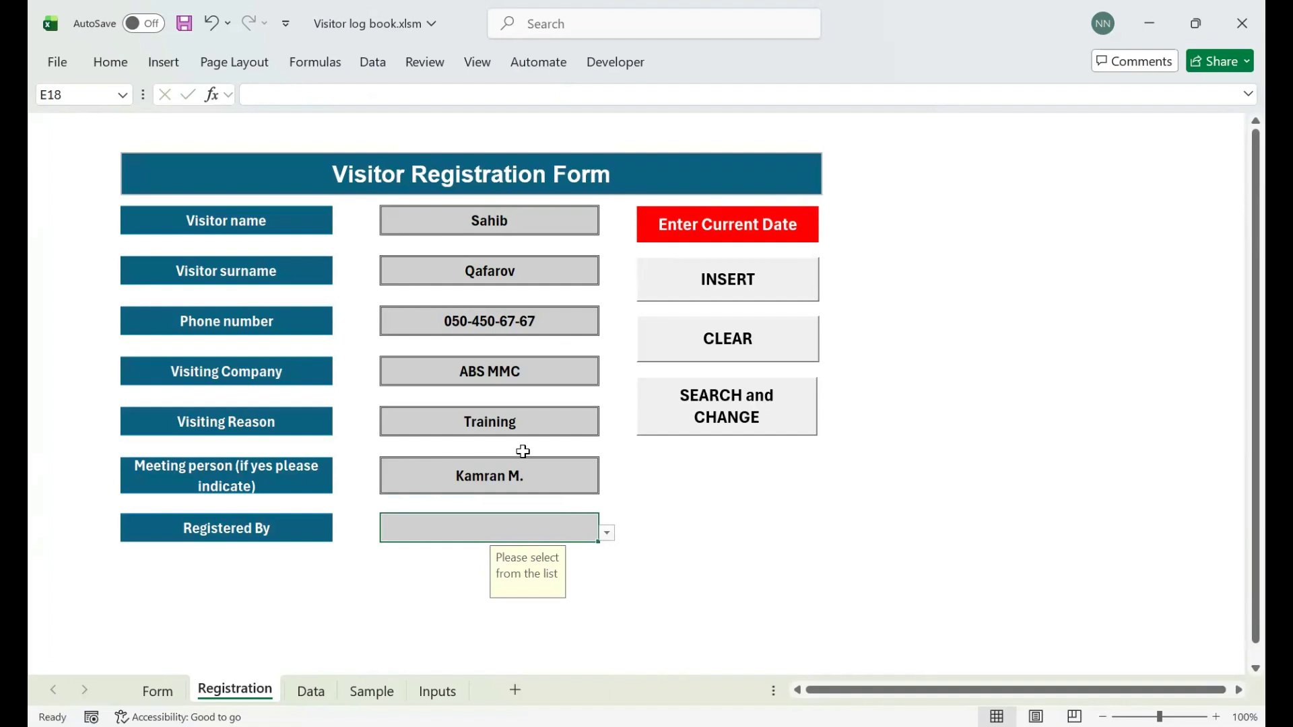
click(606, 534)
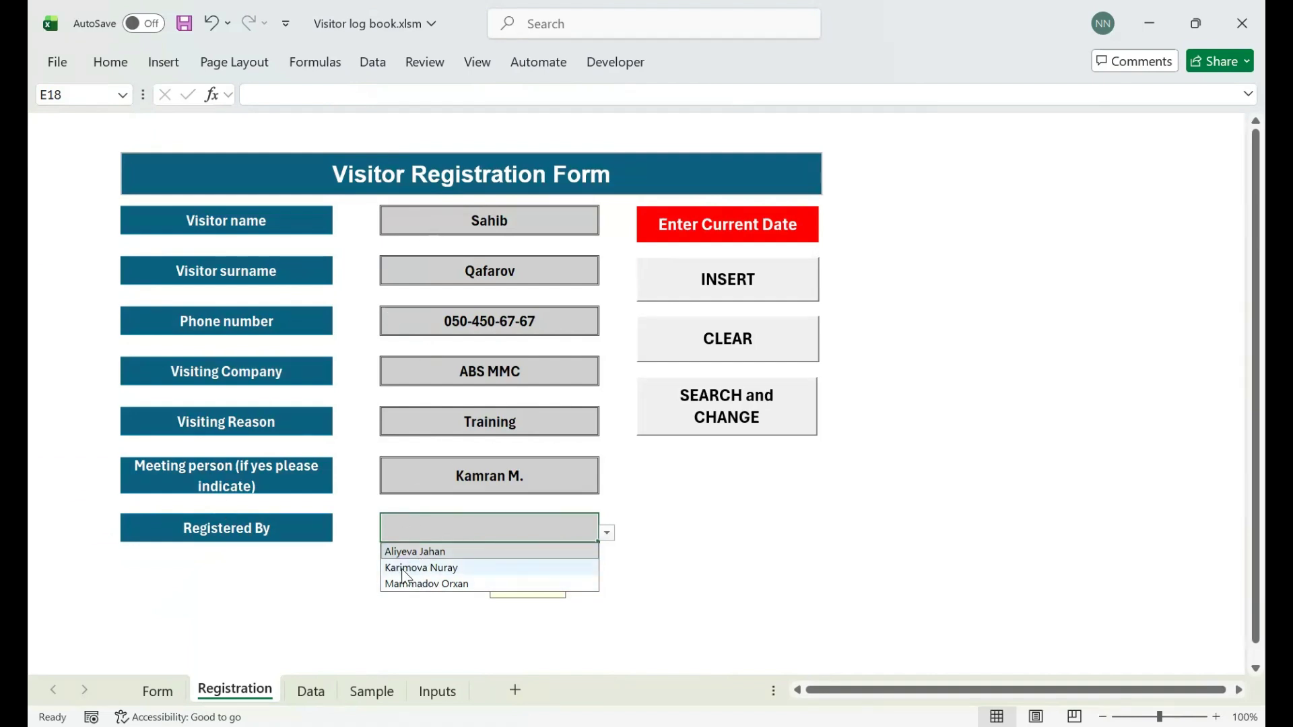
- Choose the registering receptionist, INSERT the entry, confirm Yes and acknowledge 'Done Successfully.'
click(745, 508)
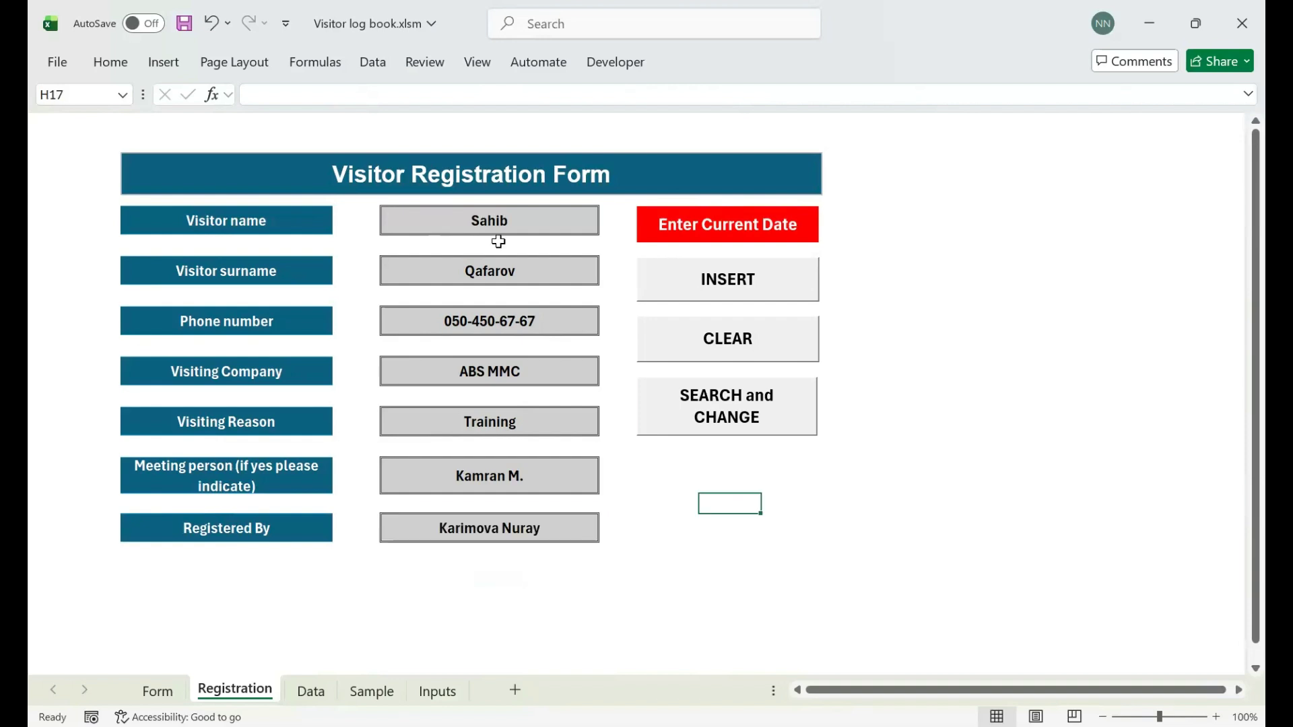
click(719, 280)
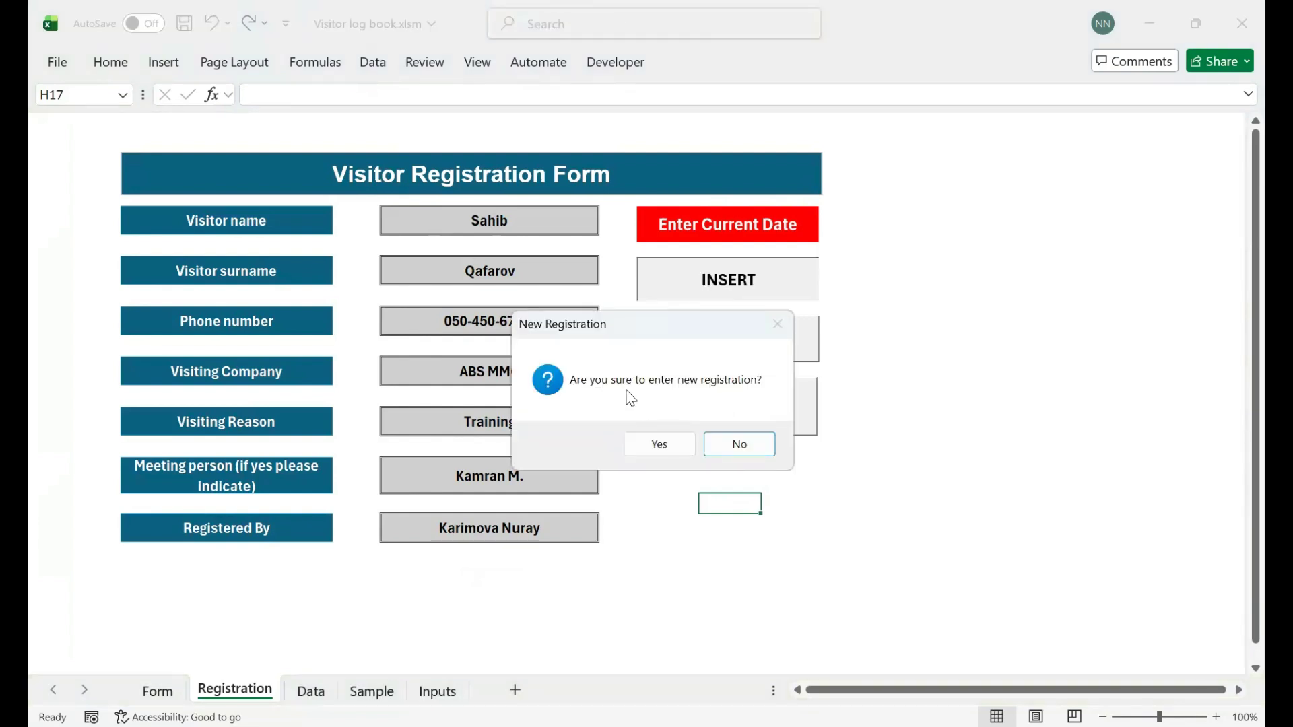
click(669, 448)
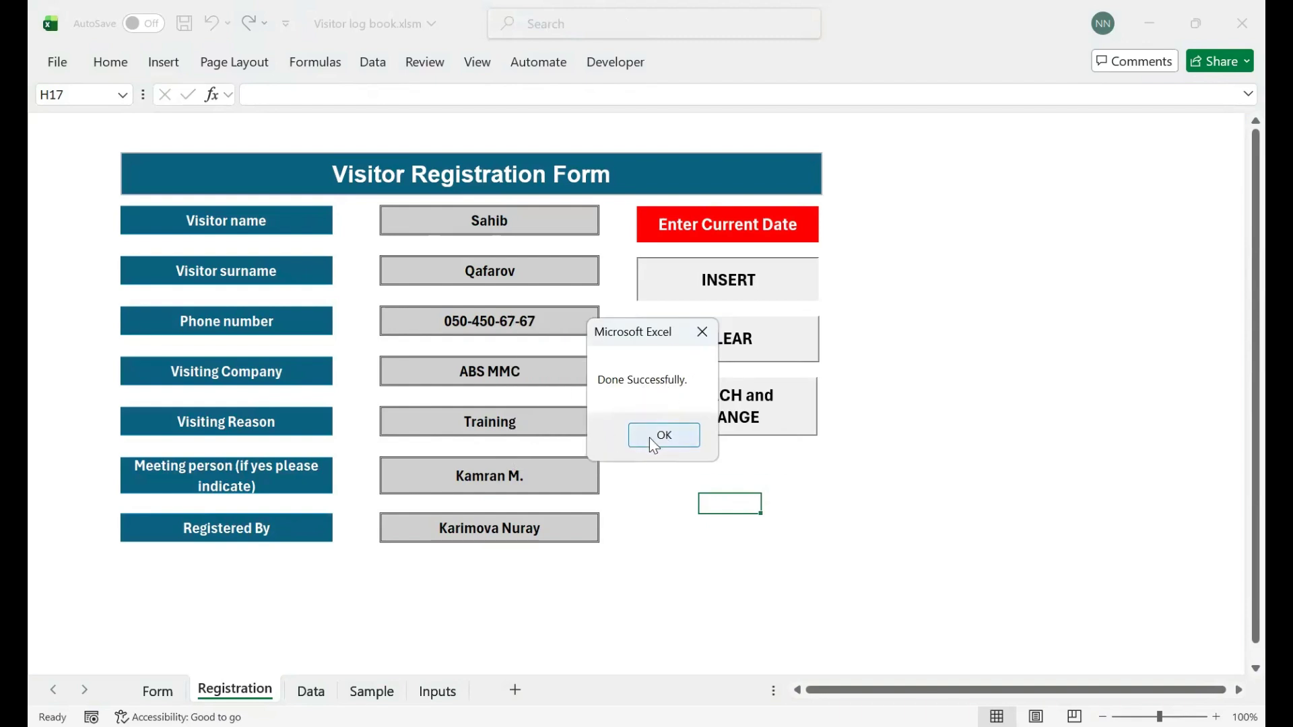
click(653, 437)
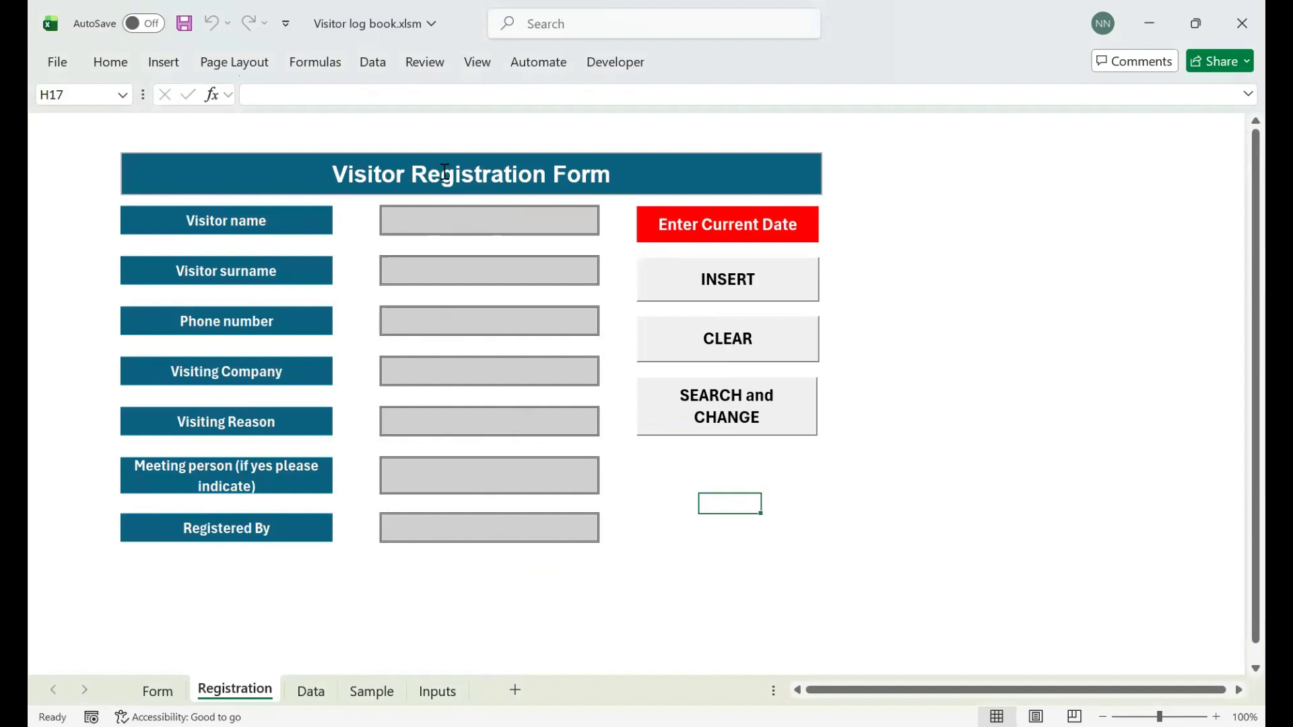
- On the Data sheet, inspect new row 6 (5/6/2026, ABS MMC, Training, 8:51 AM) and show Table Design
drag(432, 225, 467, 523)
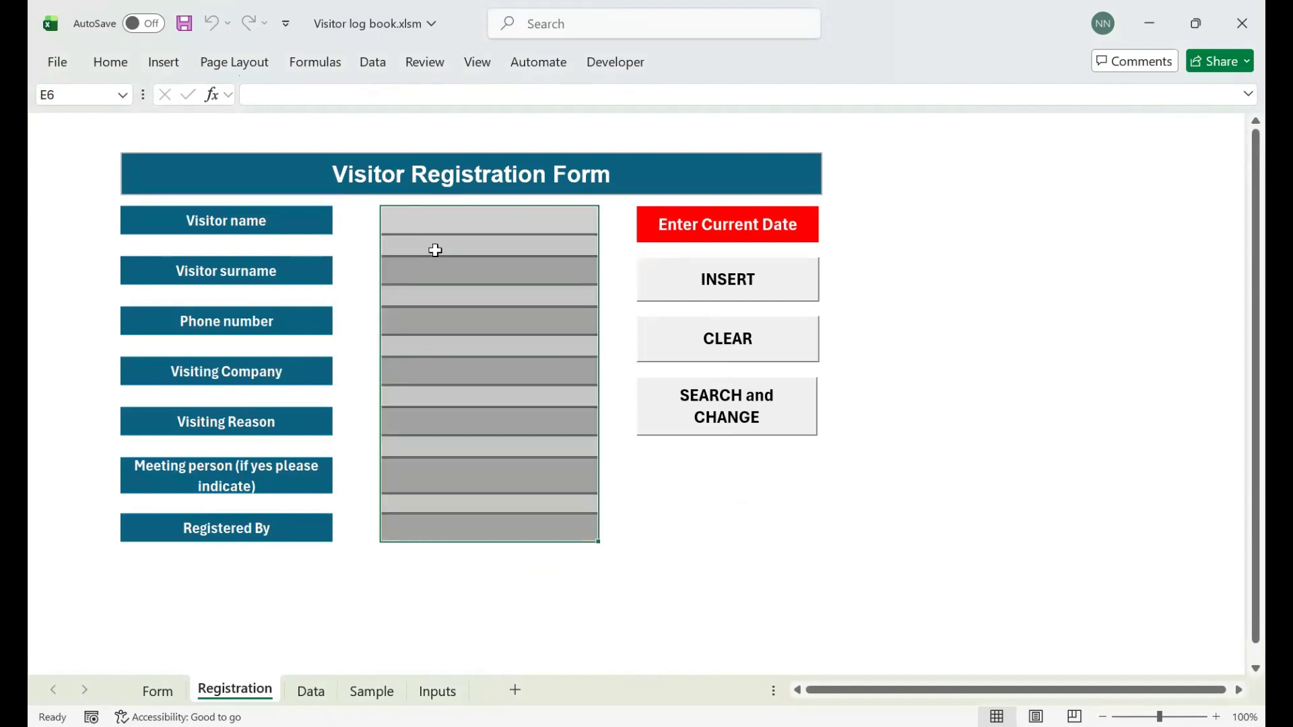
click(471, 627)
click(310, 692)
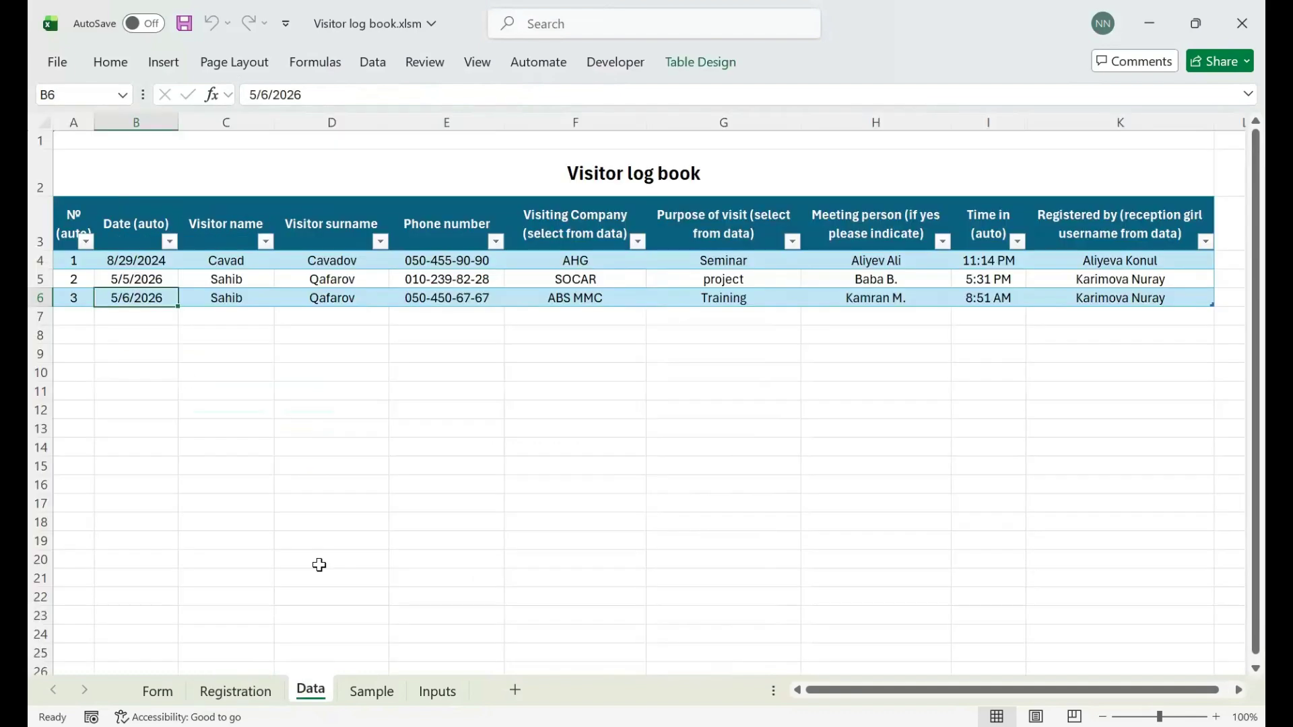
click(41, 297)
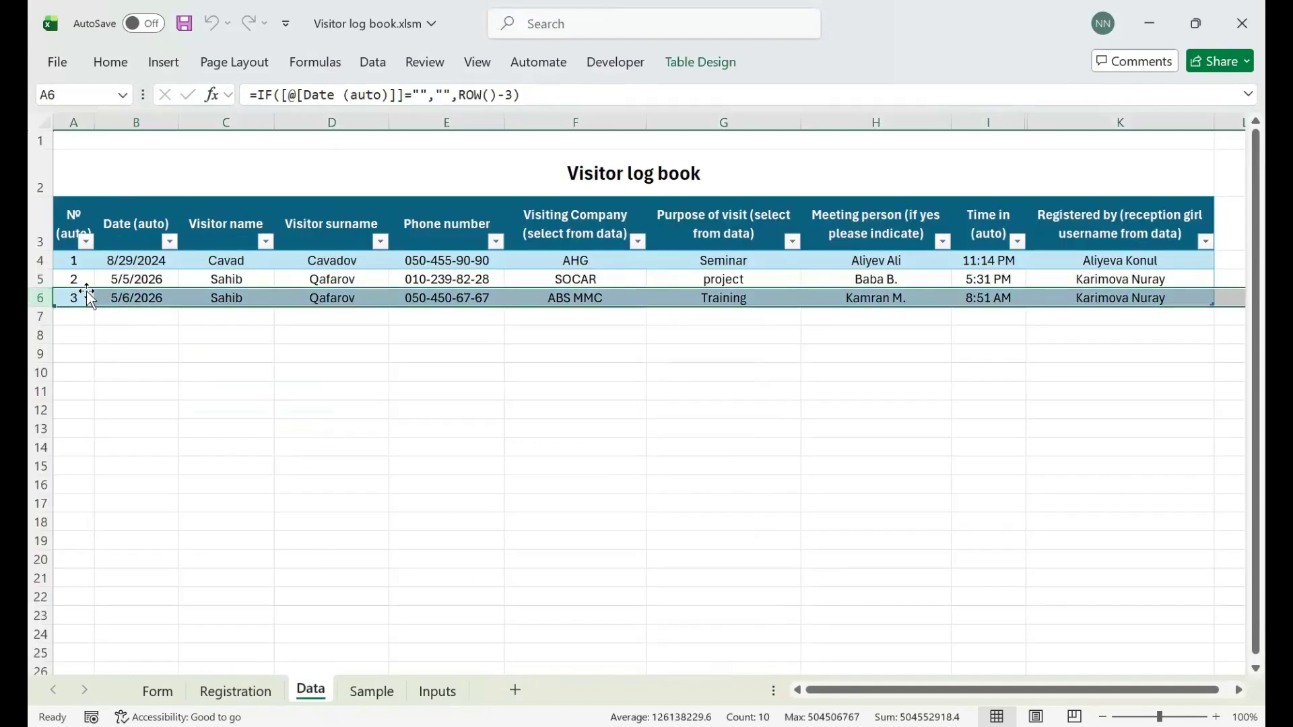
click(138, 296)
drag(216, 297, 1096, 302)
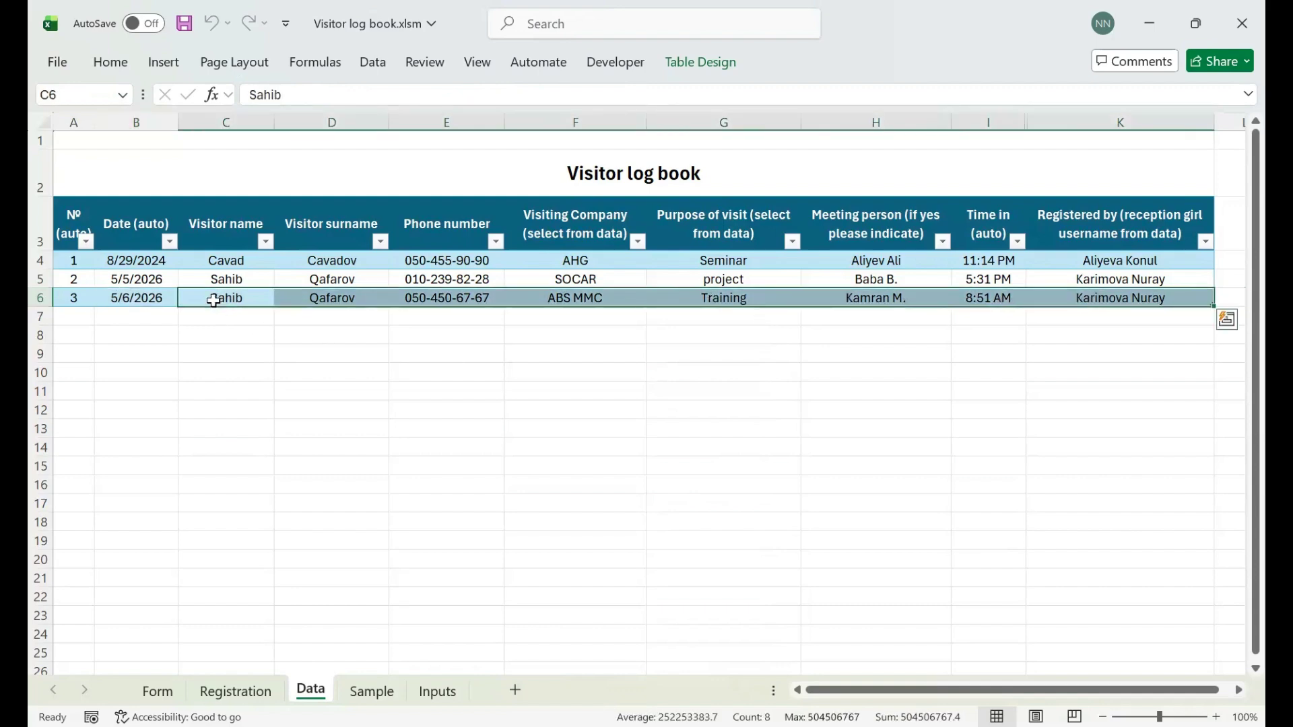
drag(216, 297, 1019, 549)
click(869, 391)
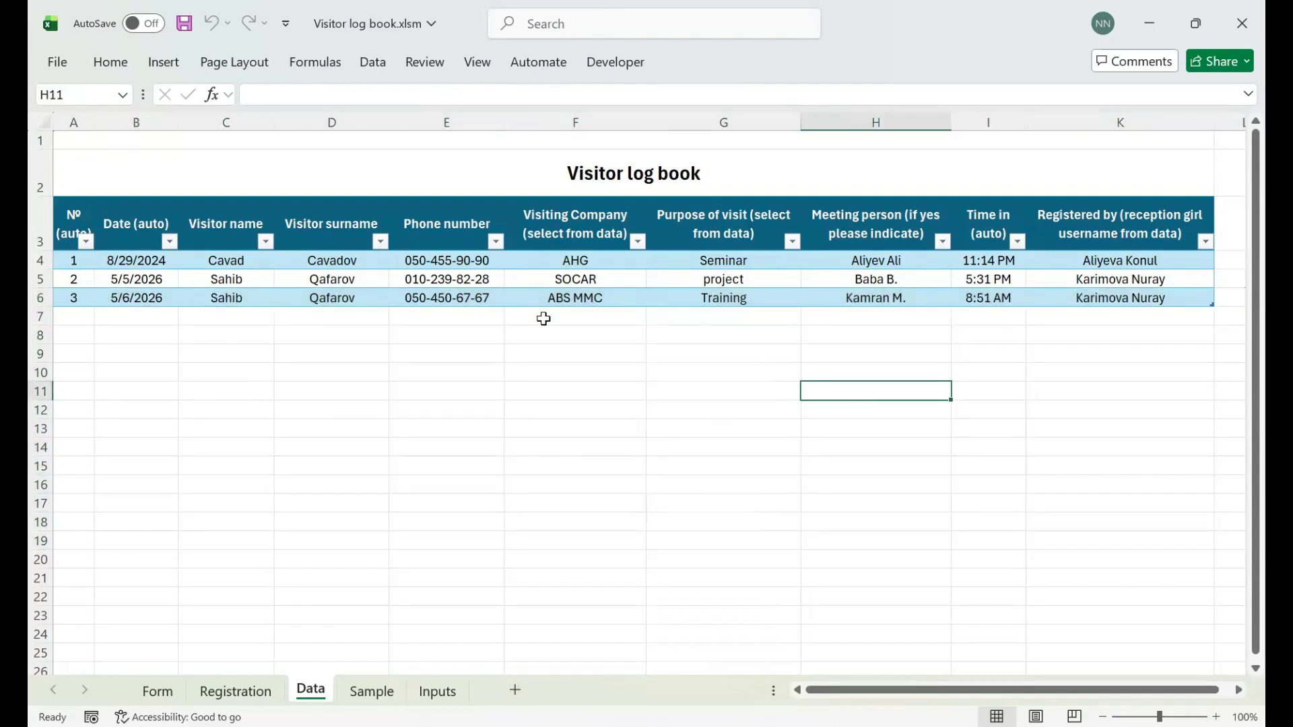
click(328, 297)
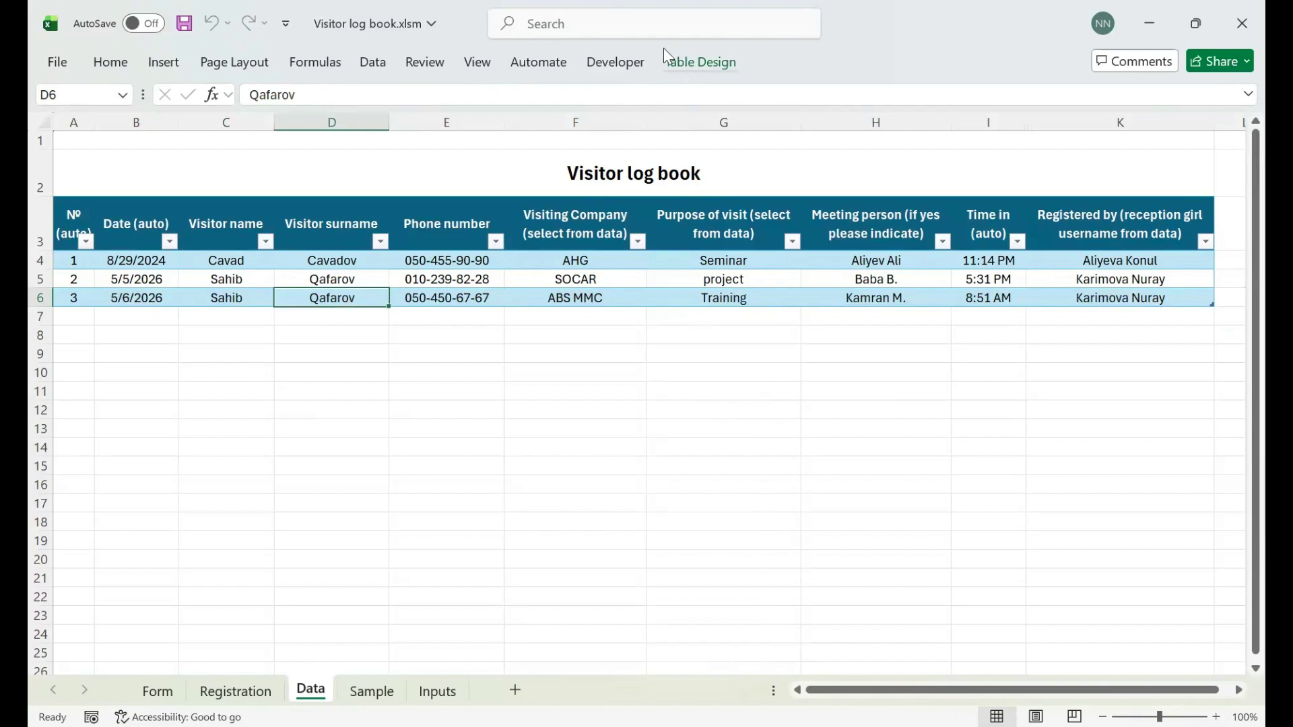
click(703, 62)
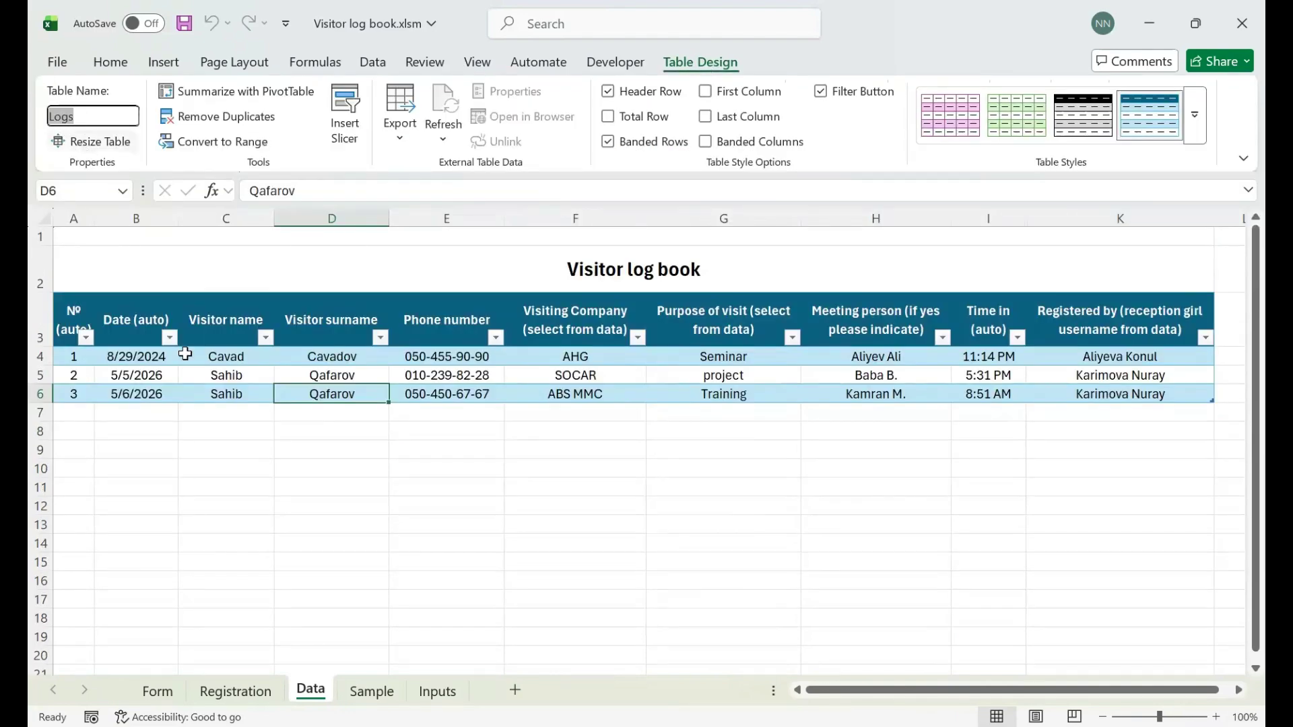
- Select across the Logs table to review all three entries, collapse the ribbon, and return to Registration
click(183, 407)
click(200, 355)
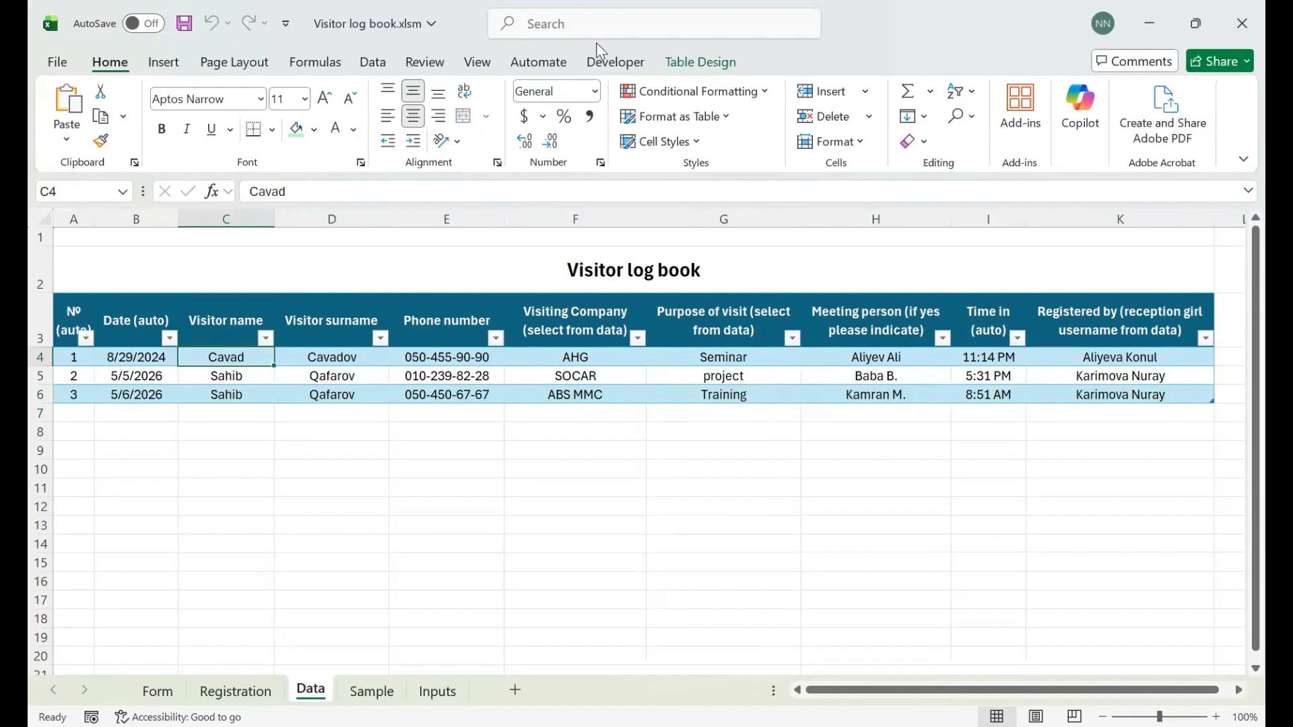
click(704, 62)
drag(75, 317, 158, 357)
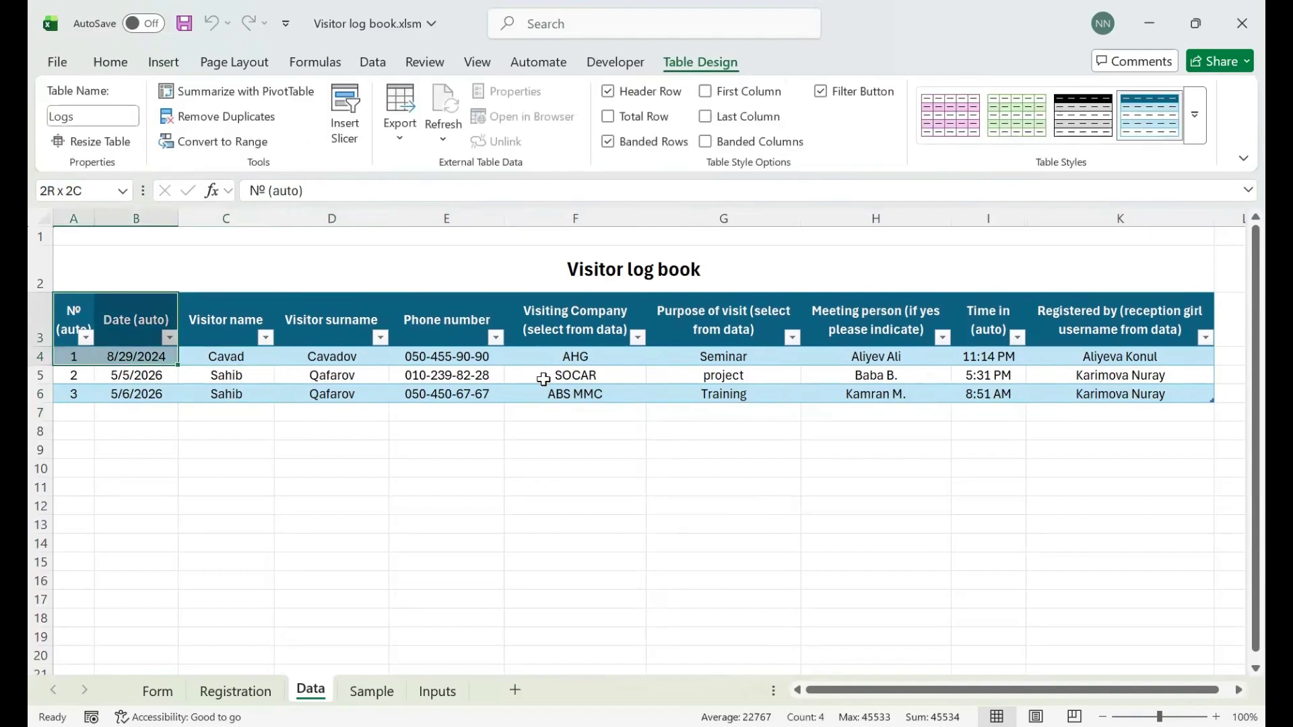
drag(543, 379, 1073, 398)
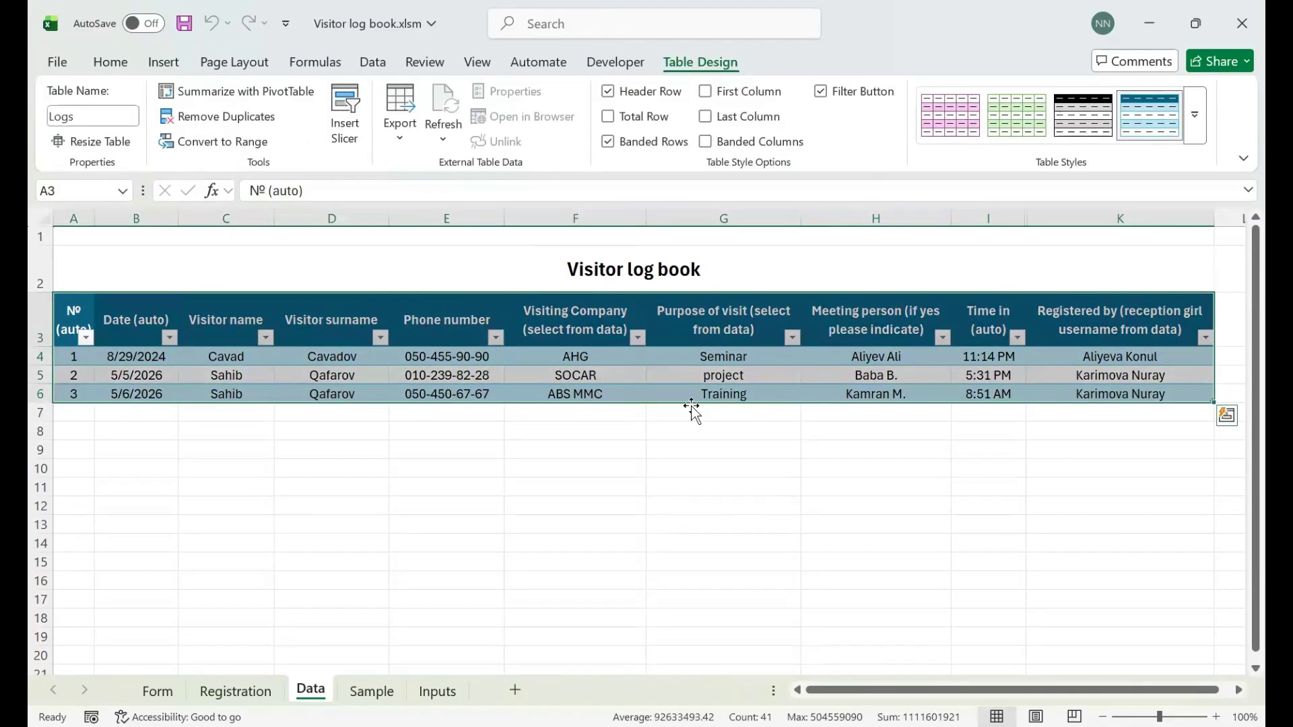
click(139, 375)
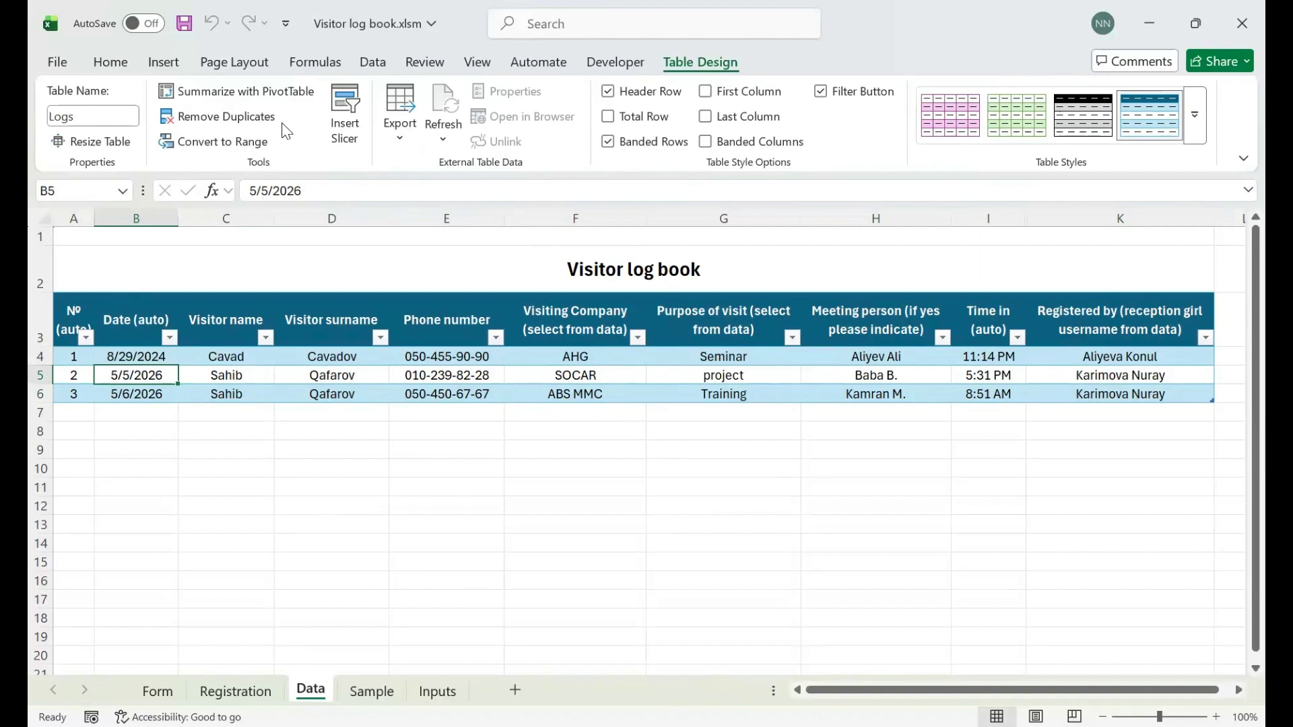
double_click(683, 64)
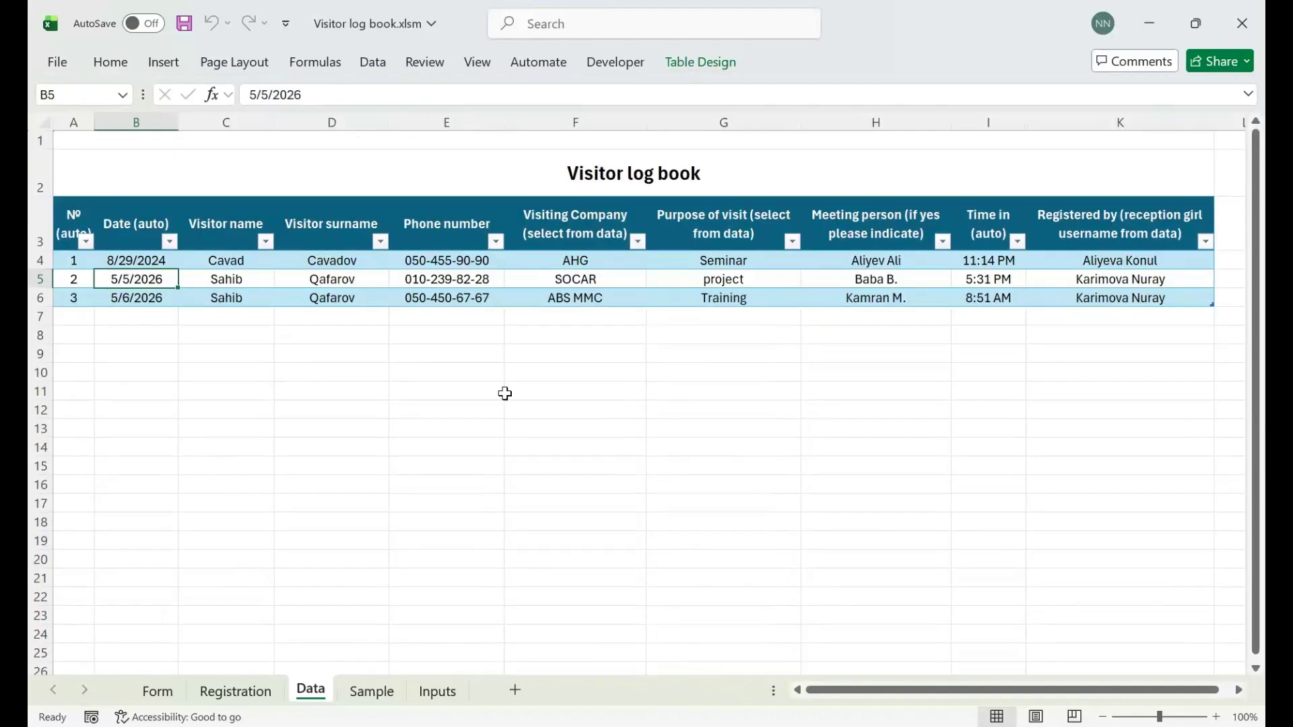
click(267, 690)
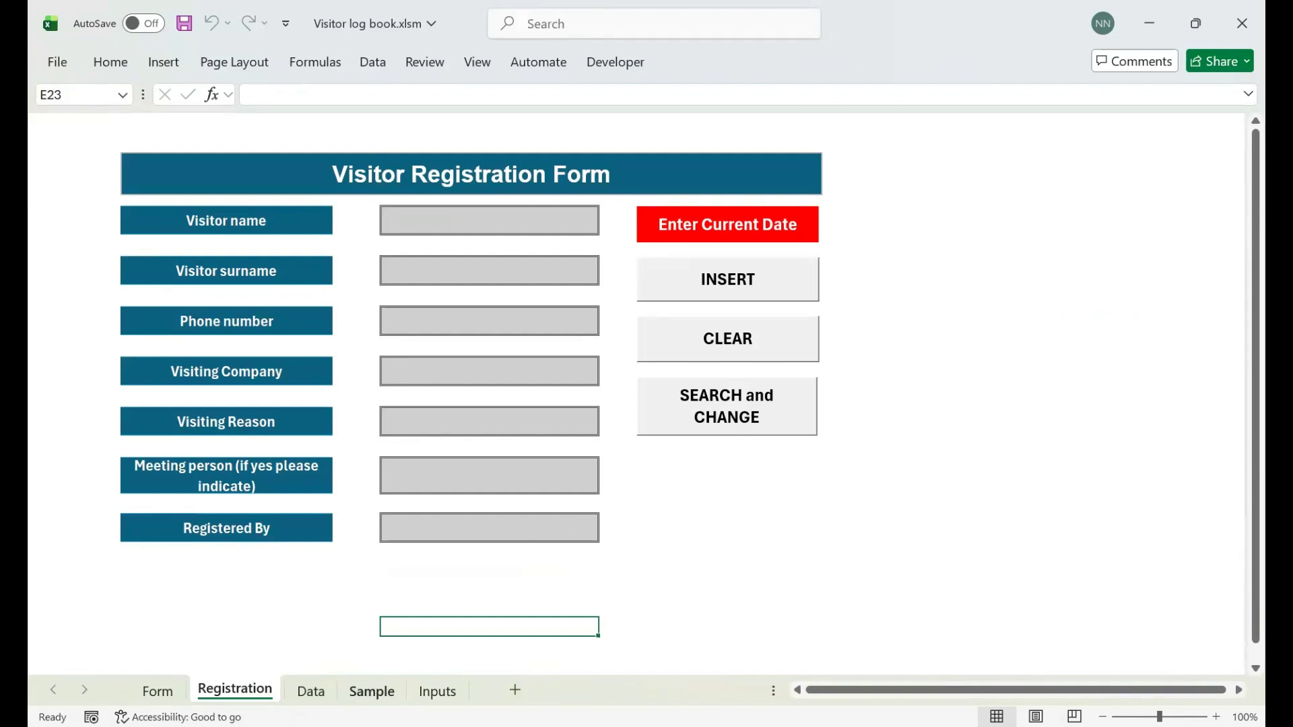
- View the sample Visitor Log Book userform picture, then go to the Form sheet with START
click(371, 691)
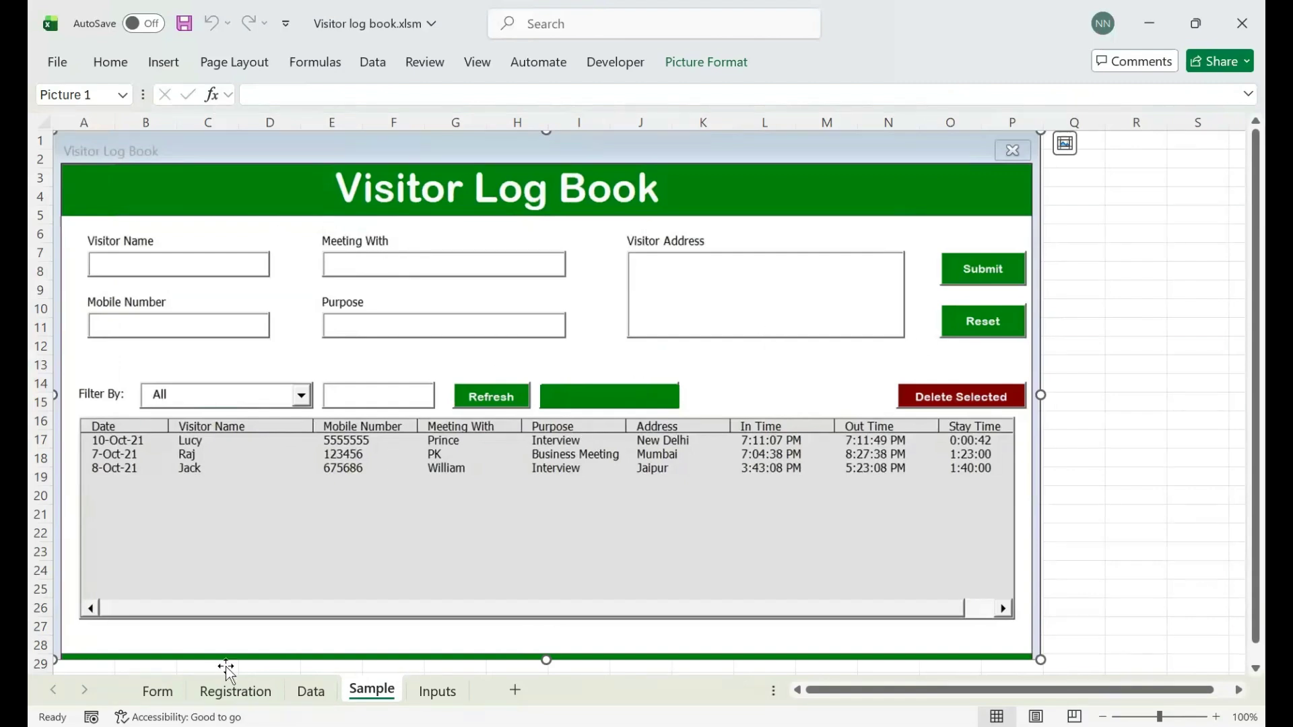
click(159, 692)
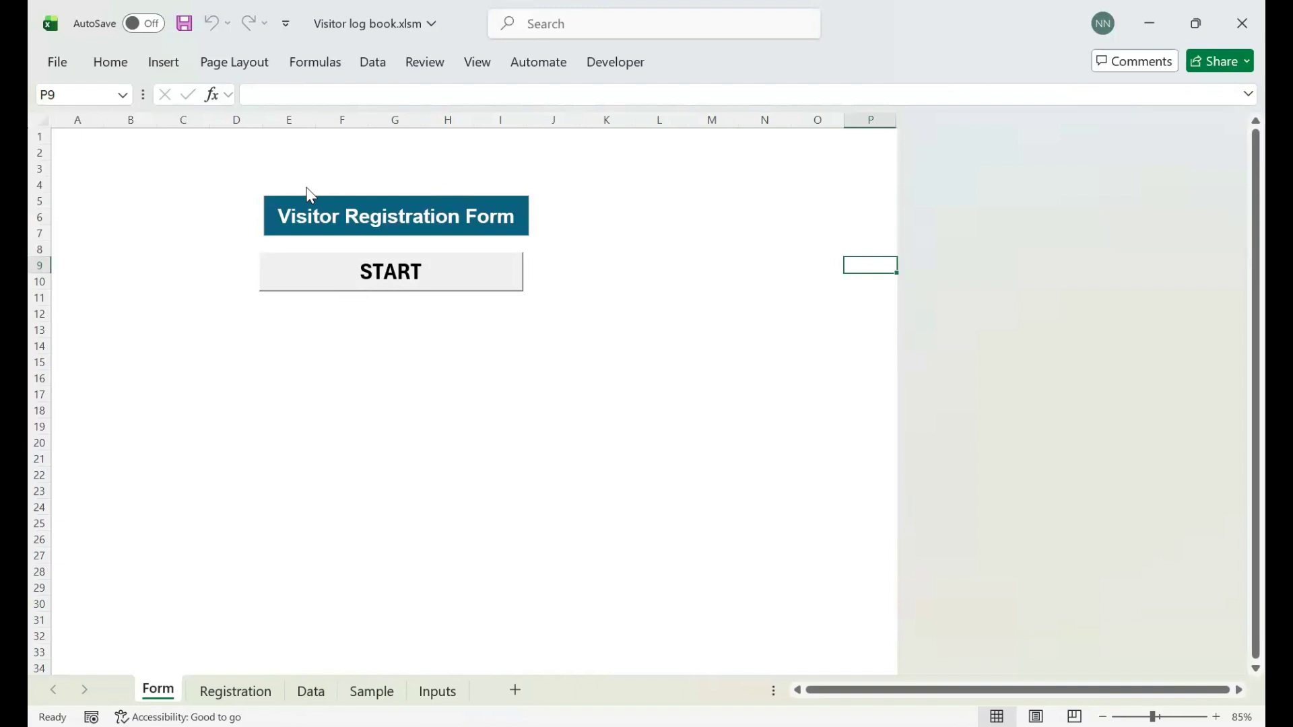
- Preview the START userform and its Phone Number field, close it, and relaunch it once more
click(517, 279)
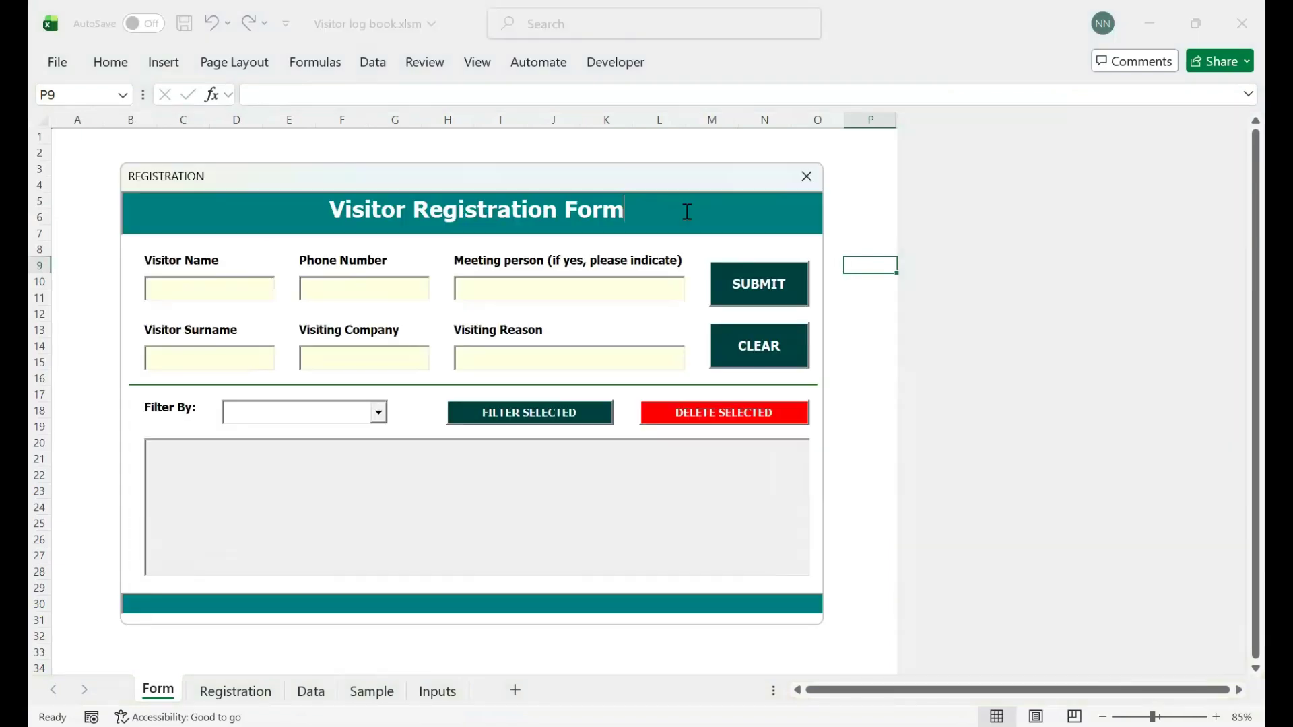
click(326, 287)
click(807, 178)
click(235, 691)
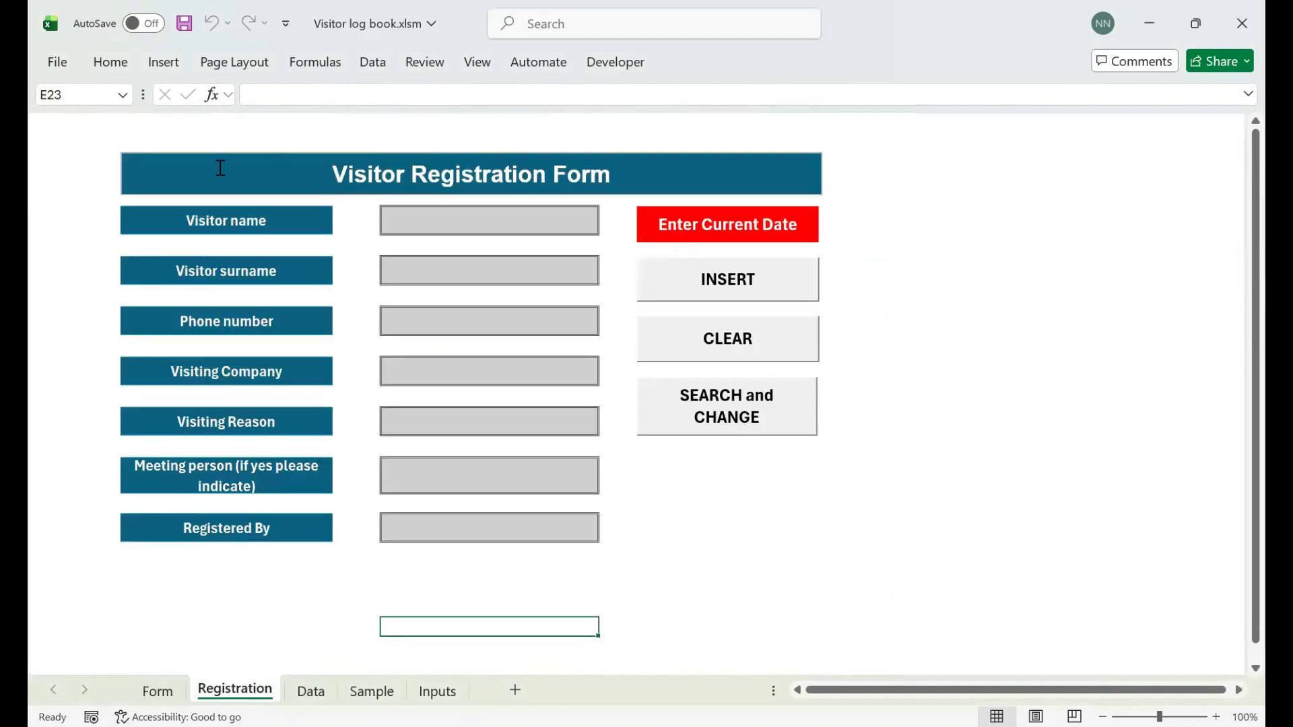
click(173, 693)
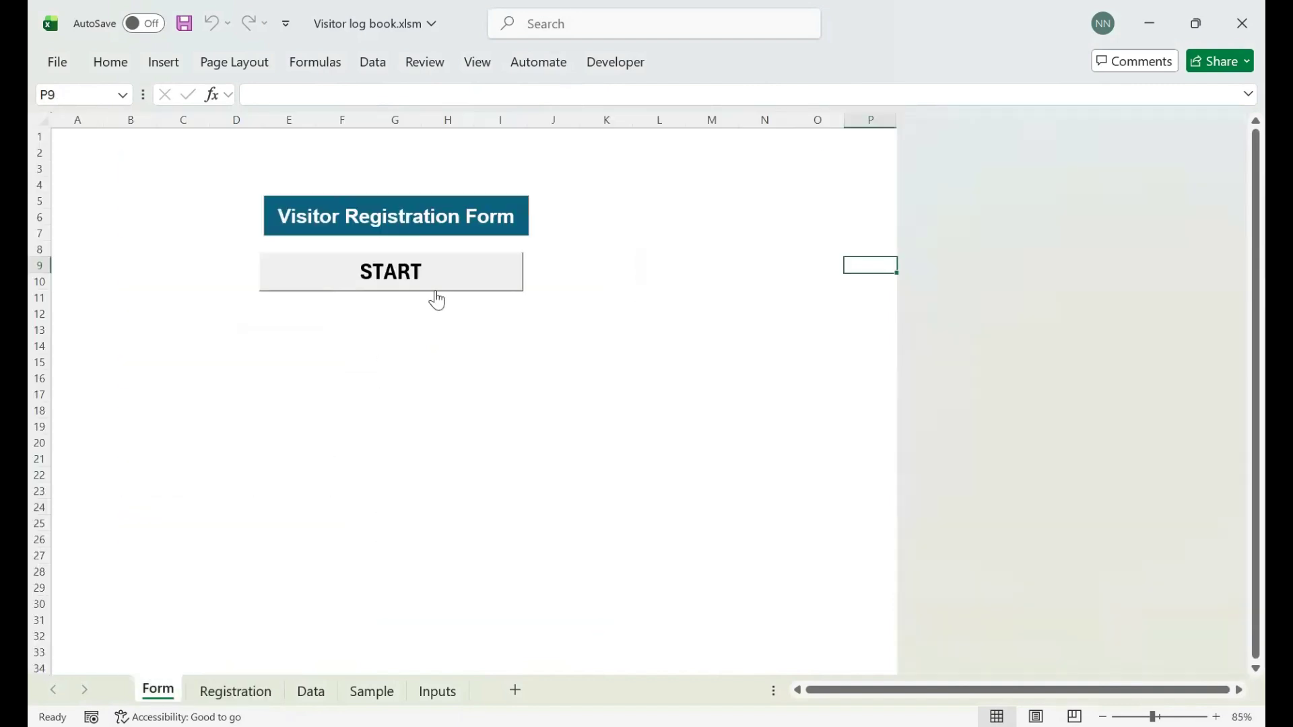
click(435, 264)
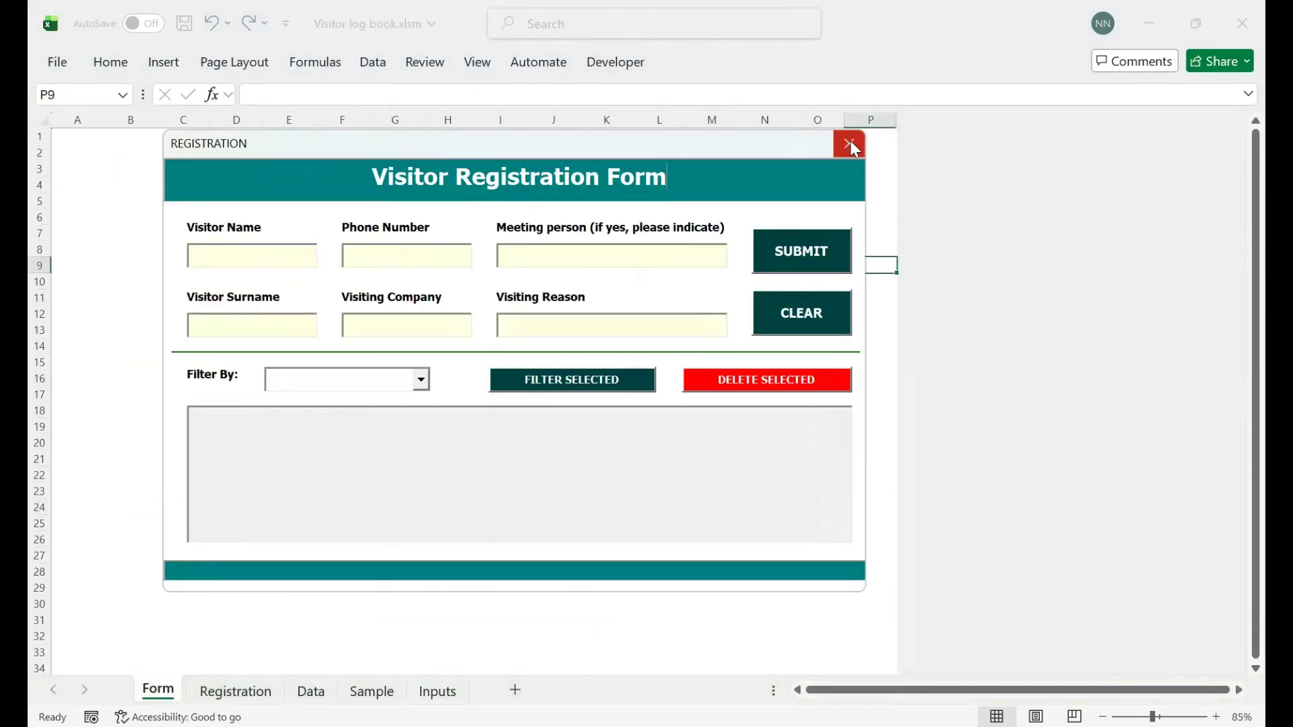
click(850, 145)
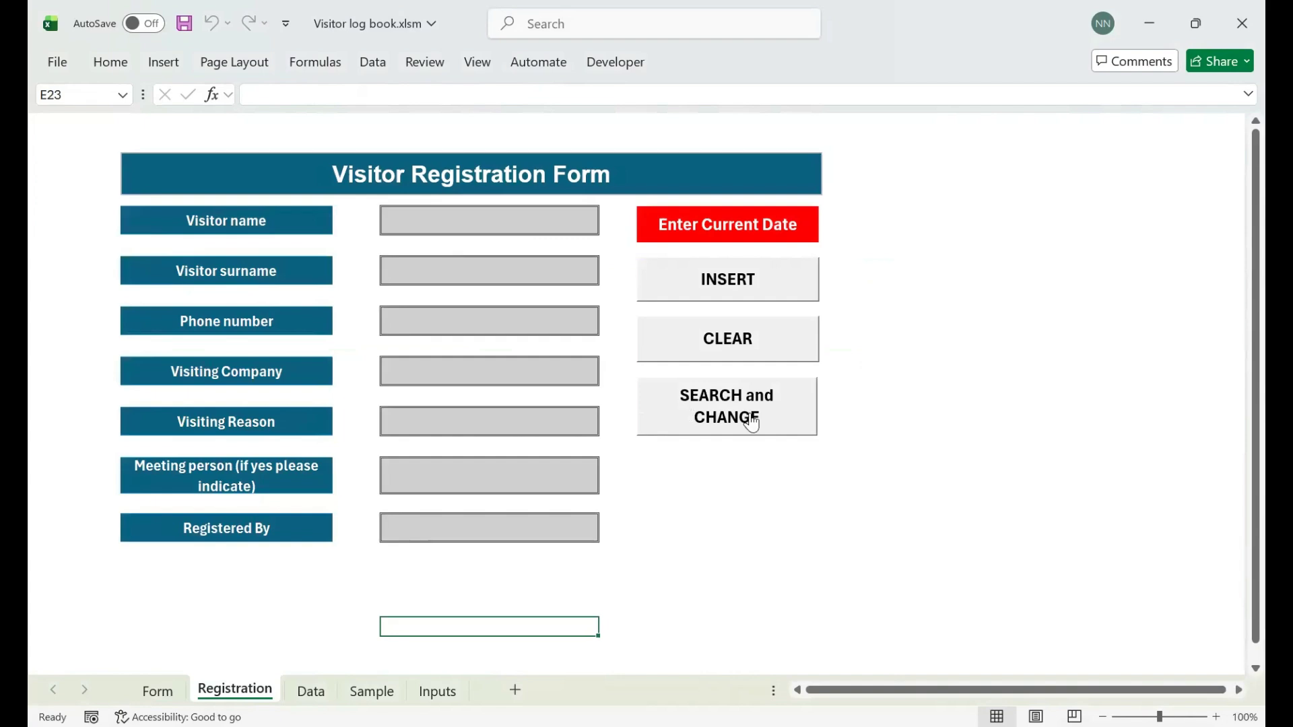
drag(446, 232, 452, 534)
click(310, 691)
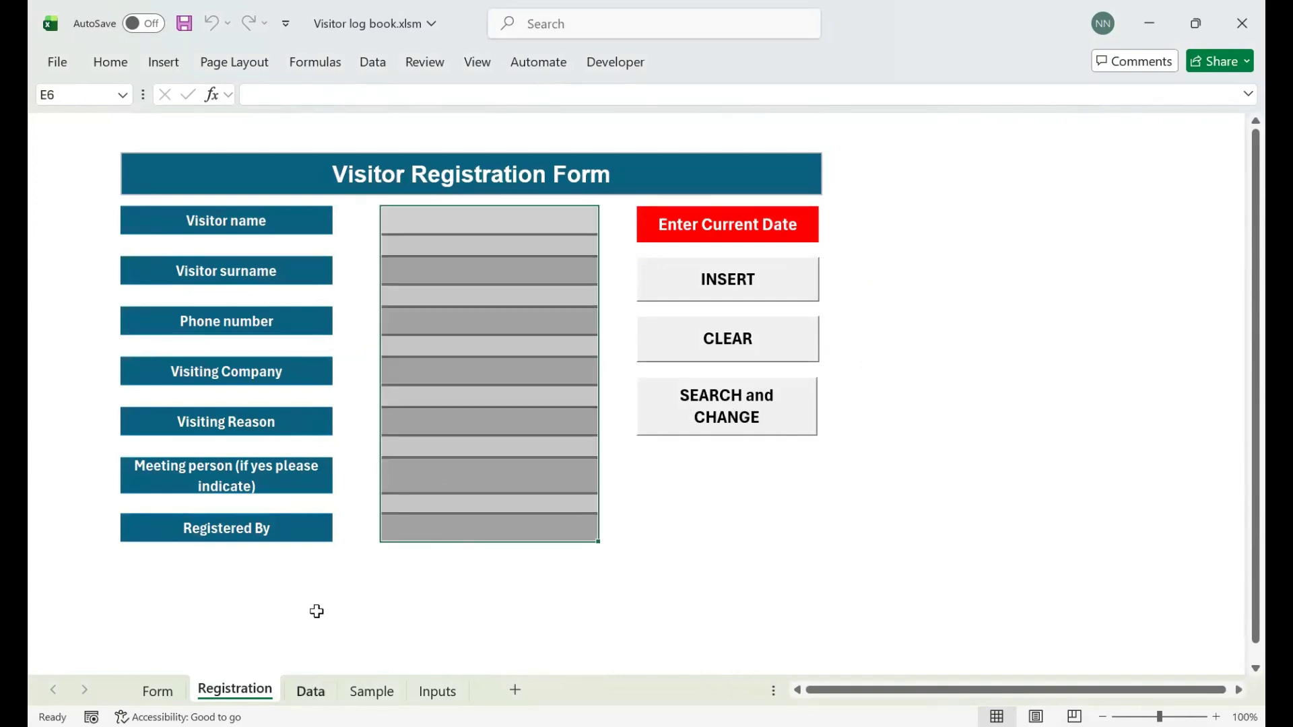
click(42, 298)
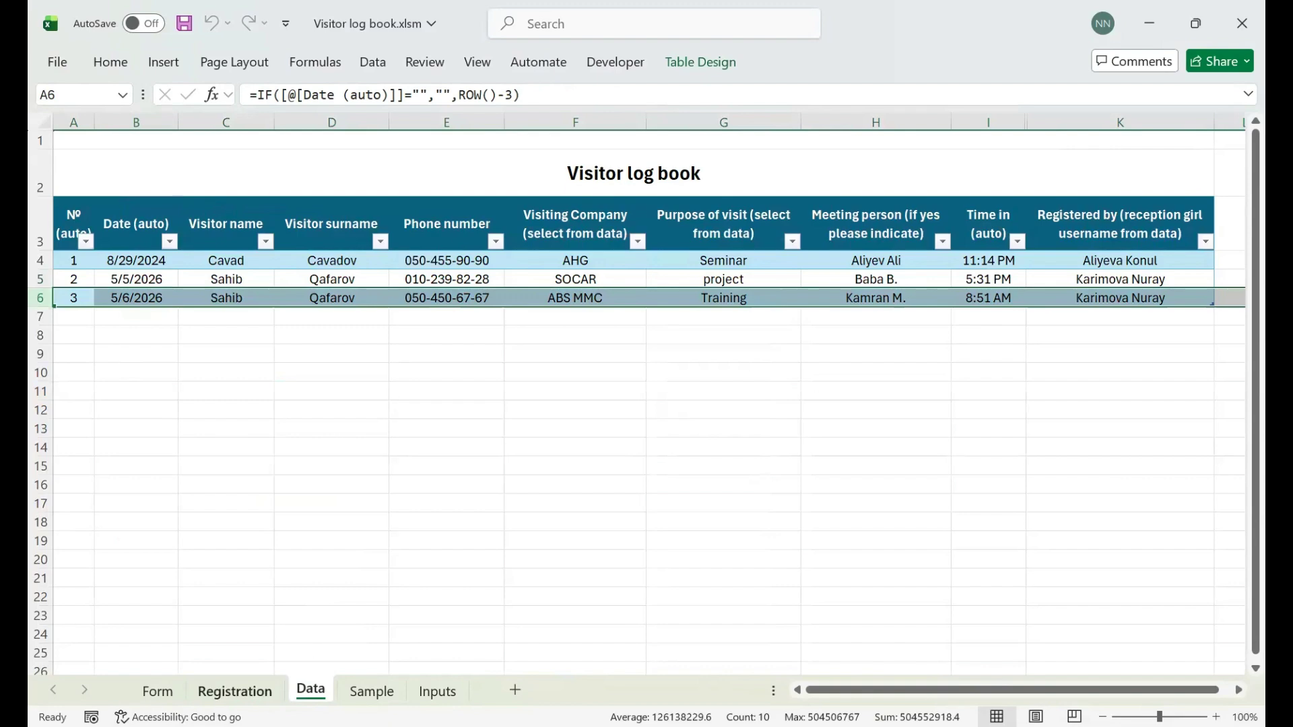
click(571, 298)
click(260, 692)
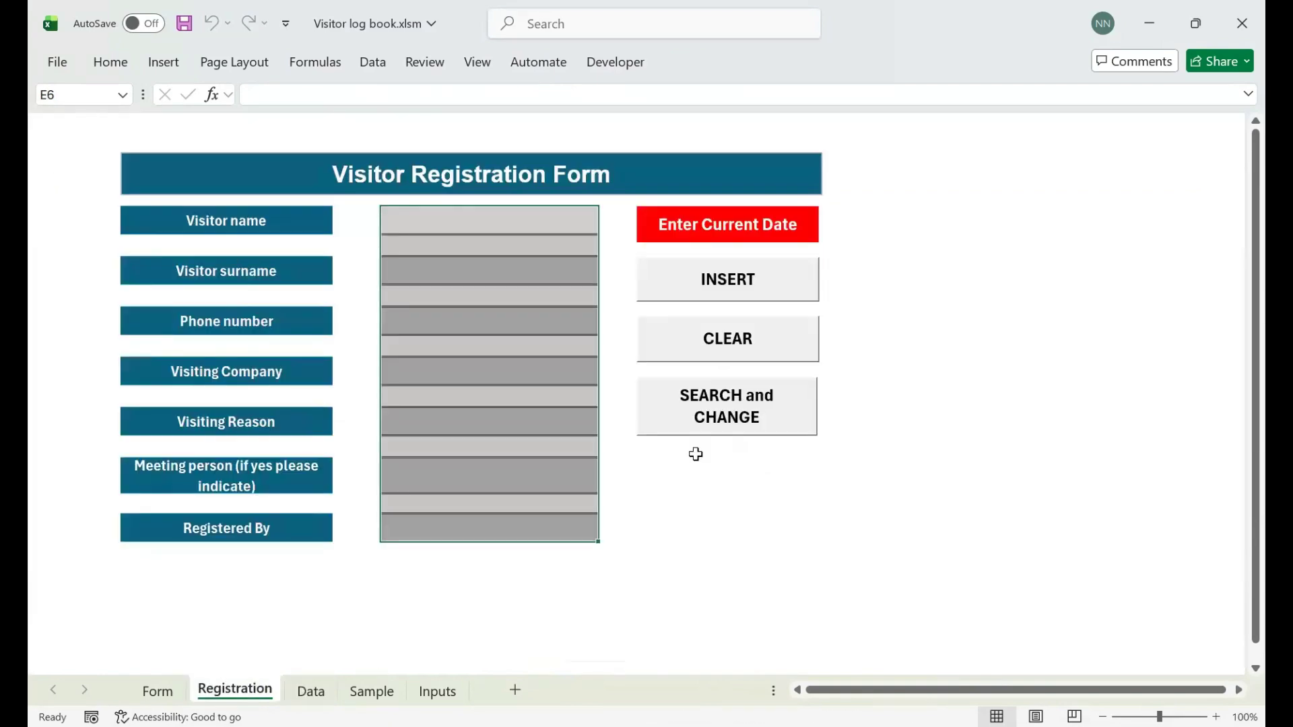
click(708, 420)
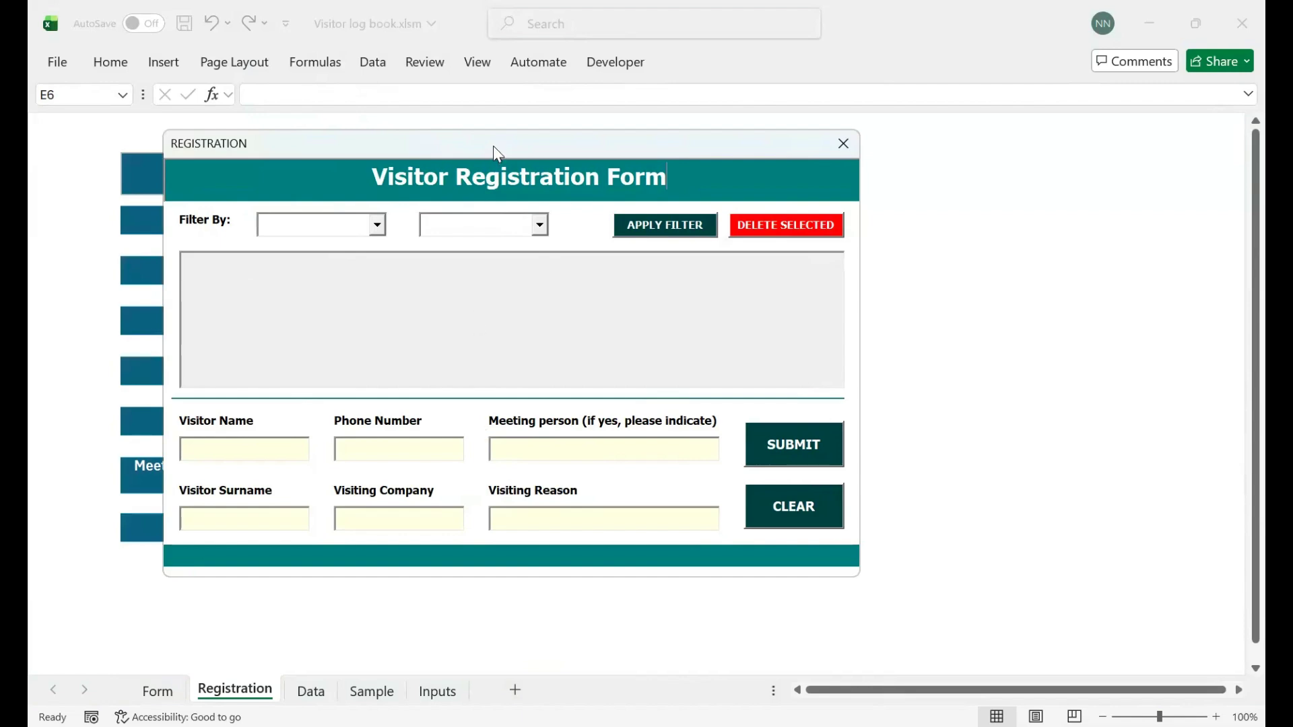
drag(475, 145, 563, 168)
click(939, 169)
click(1040, 321)
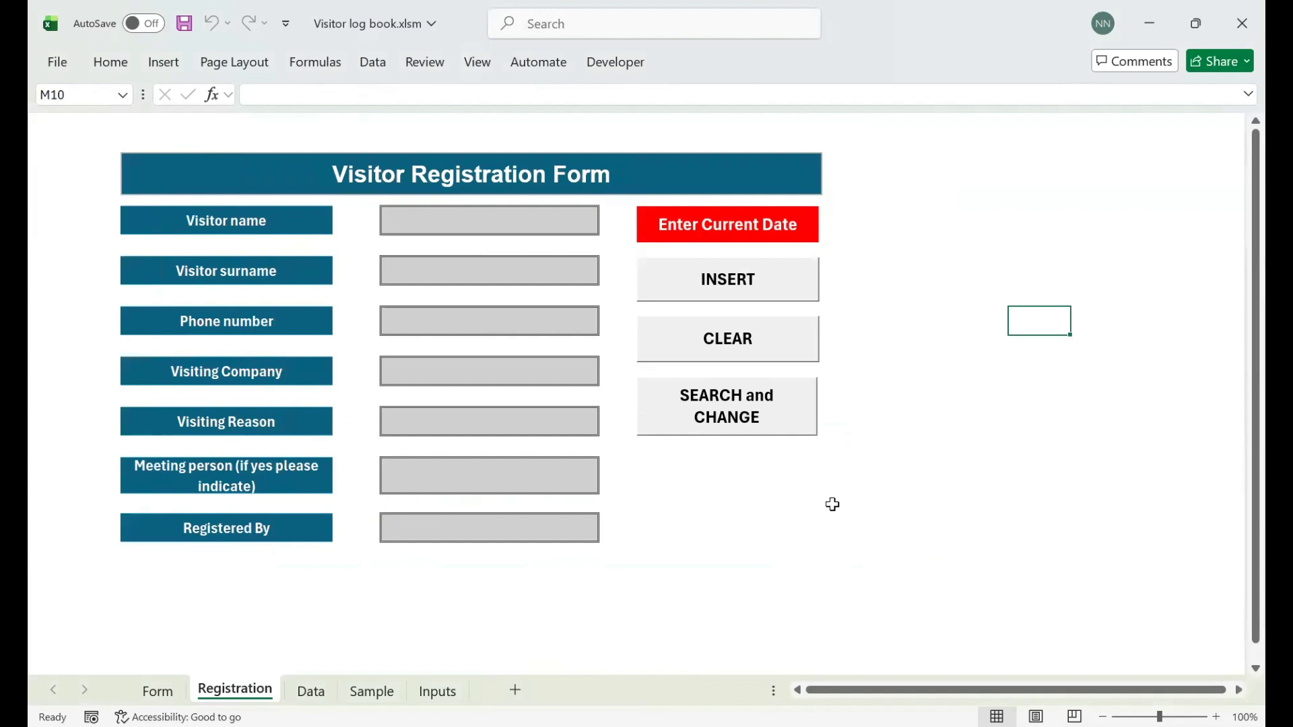